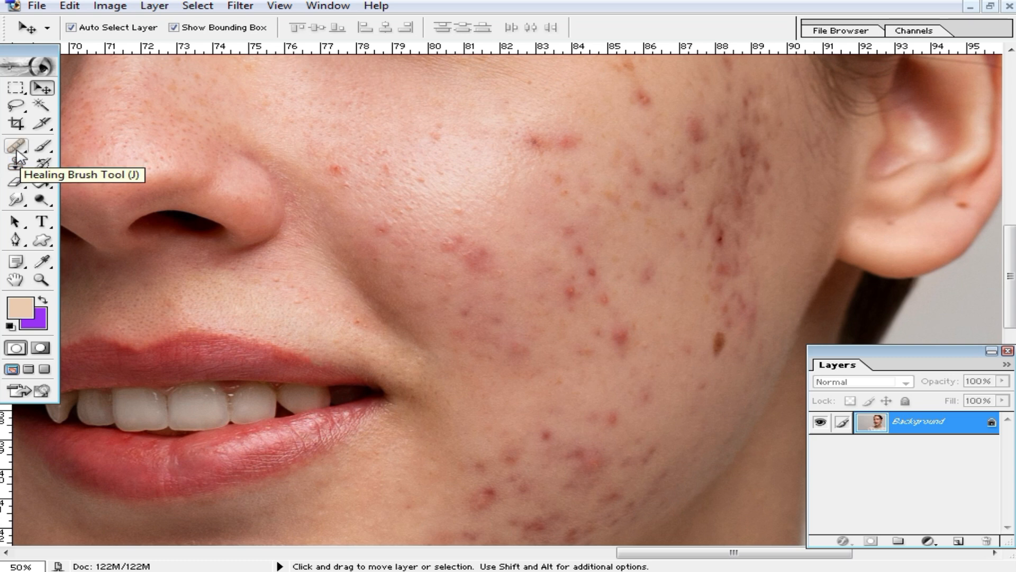
Switch from the Healing Brush to the Patch Tool in the healing-tools flyout.
click(17, 147)
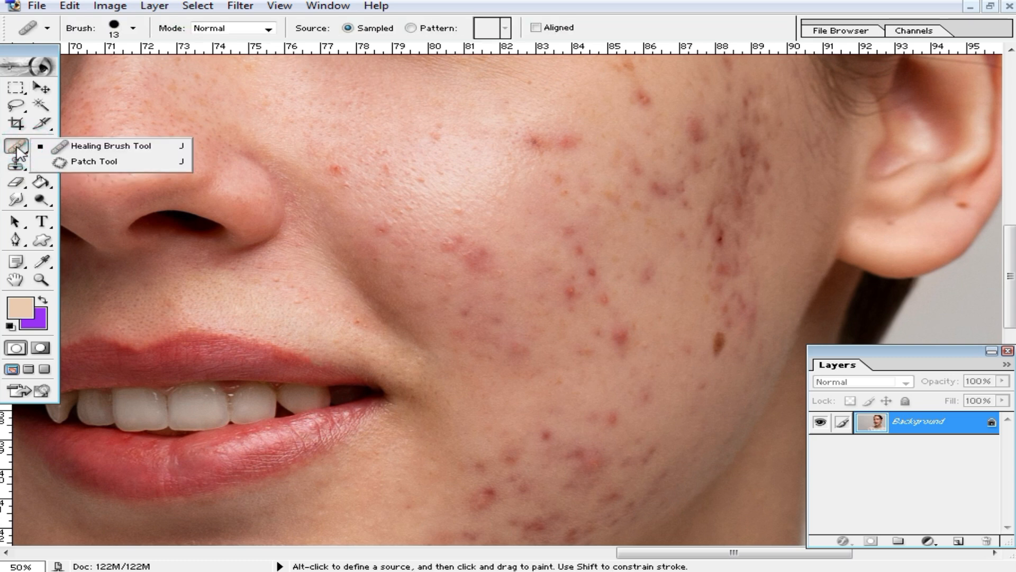
click(114, 164)
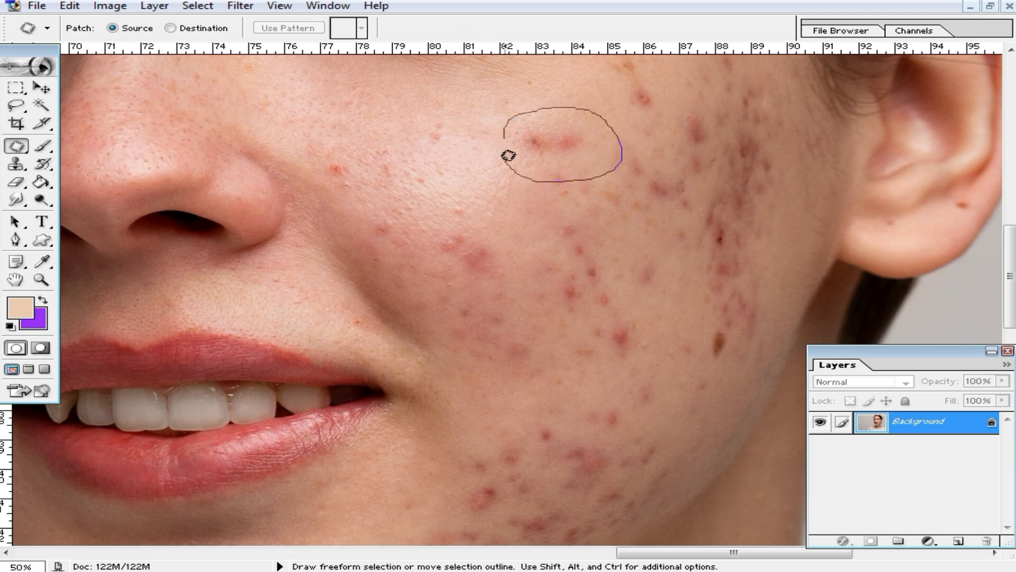
Patch the first blemishes on the mid cheek with nearby clear skin.
mouse_move(509, 123)
mouse_down()
mouse_move(553, 127)
mouse_move(460, 118)
mouse_up()
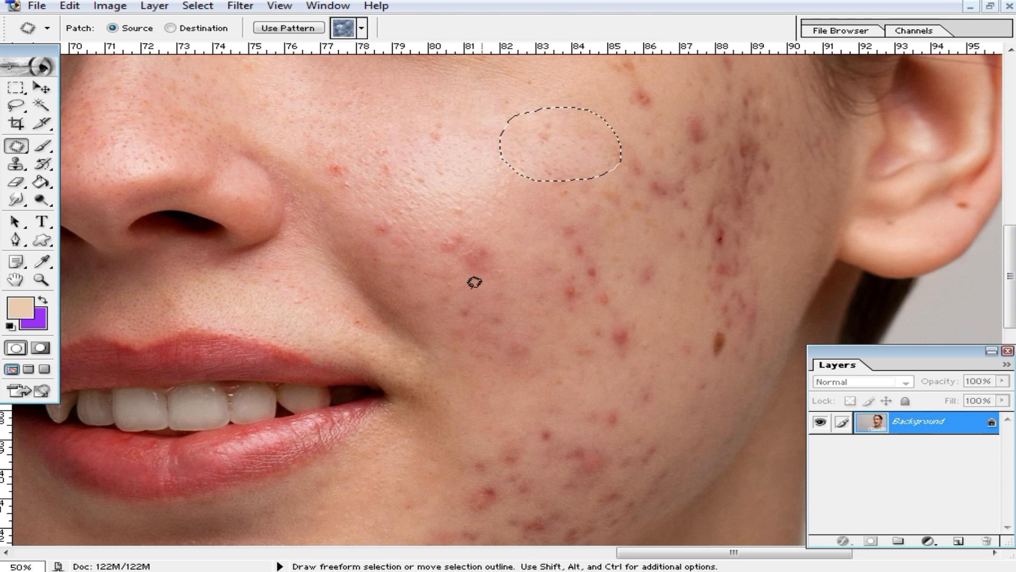
click(425, 233)
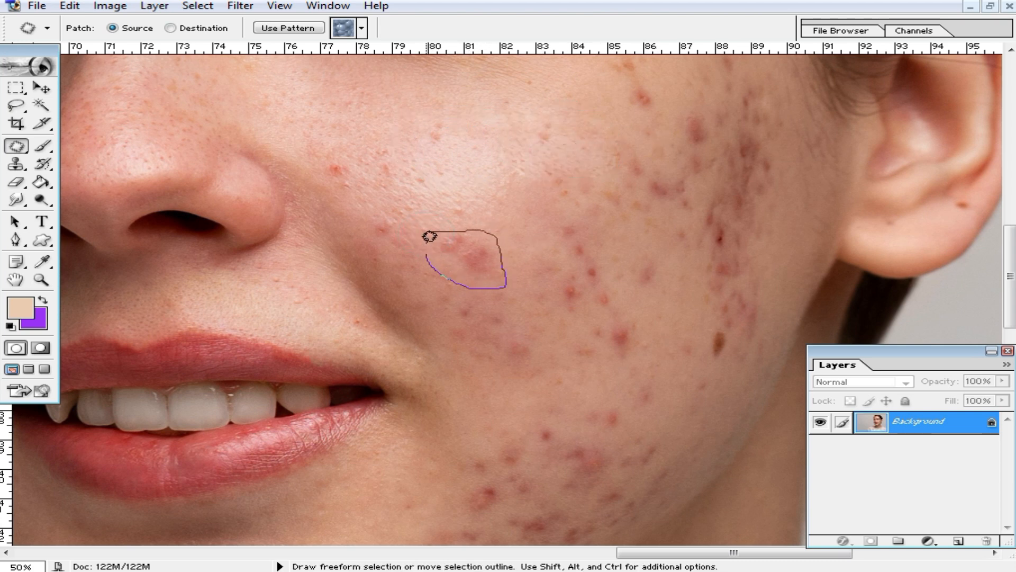
drag(429, 246, 427, 236)
drag(521, 219, 529, 210)
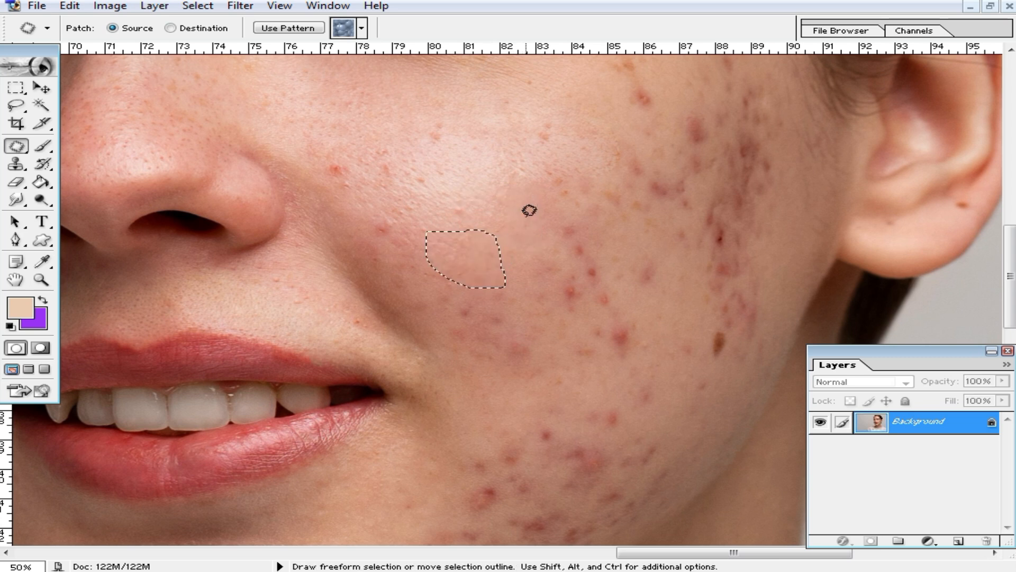
click(553, 254)
mouse_move(572, 142)
mouse_down()
mouse_move(554, 130)
mouse_move(489, 134)
mouse_up()
click(417, 152)
mouse_move(448, 104)
mouse_down()
mouse_move(466, 148)
mouse_move(375, 125)
mouse_move(331, 184)
mouse_move(351, 140)
mouse_up()
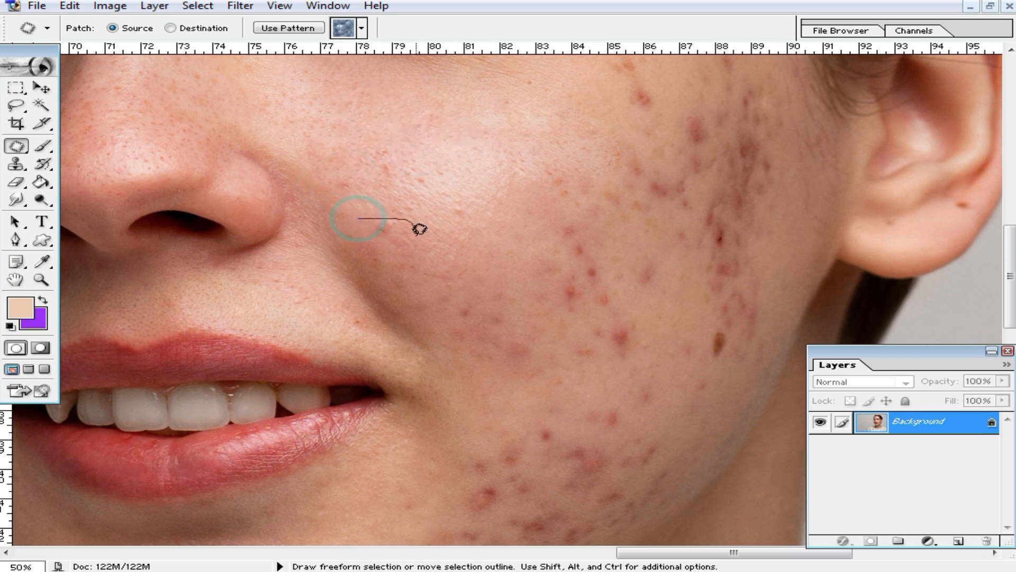
Patch the spot beside the nose and the blemishes below the eye.
drag(420, 226, 366, 234)
drag(429, 227, 430, 228)
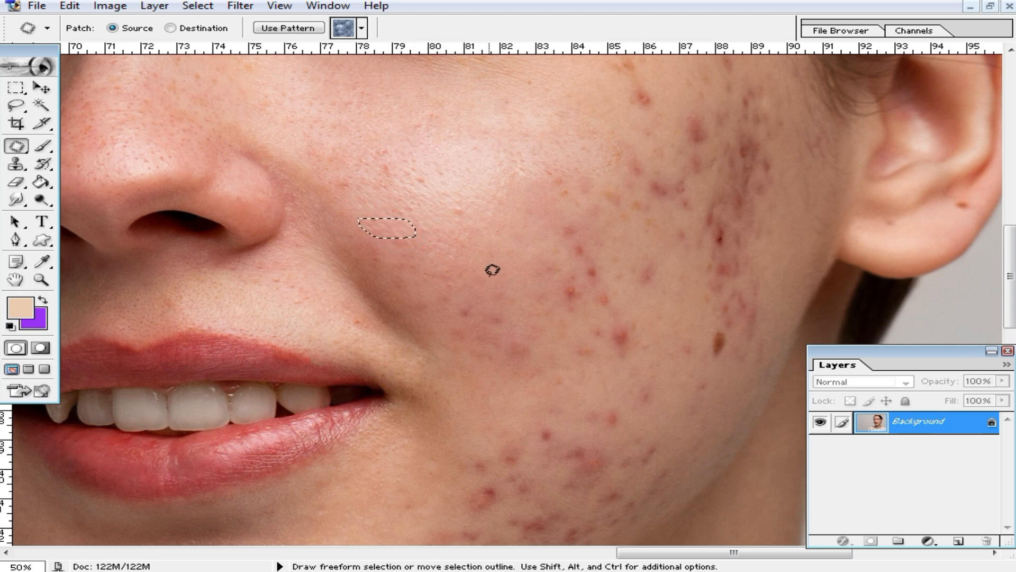
scroll(609, 233, up, 4)
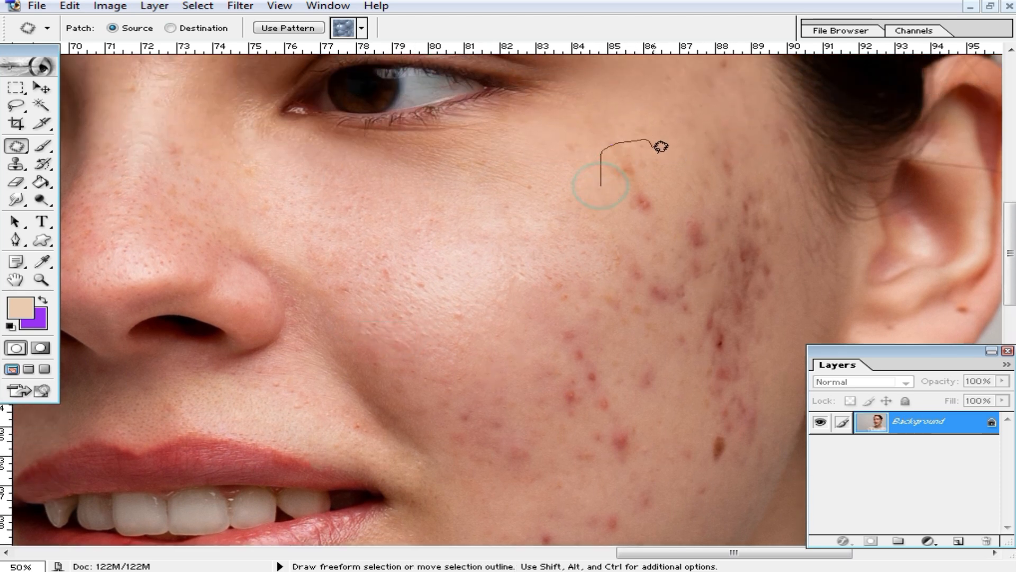
drag(635, 238, 603, 207)
drag(632, 190, 576, 199)
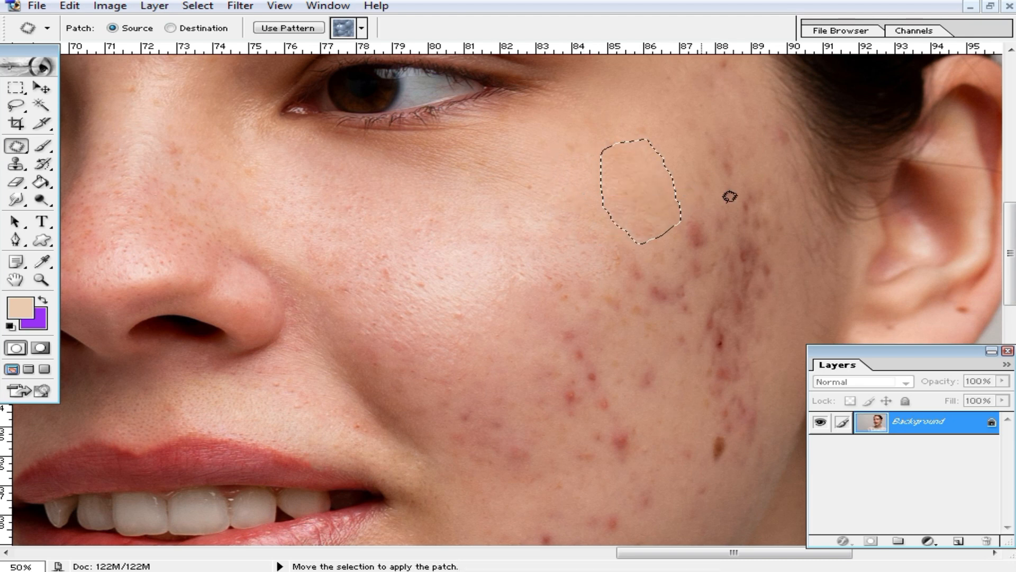
click(713, 214)
Patch the upper cheek blemishes and the cluster near the ear.
mouse_move(713, 228)
mouse_down()
mouse_move(672, 210)
mouse_move(635, 218)
mouse_up()
drag(676, 150, 677, 126)
drag(745, 189, 682, 197)
drag(710, 165, 646, 168)
click(709, 223)
drag(692, 194, 749, 179)
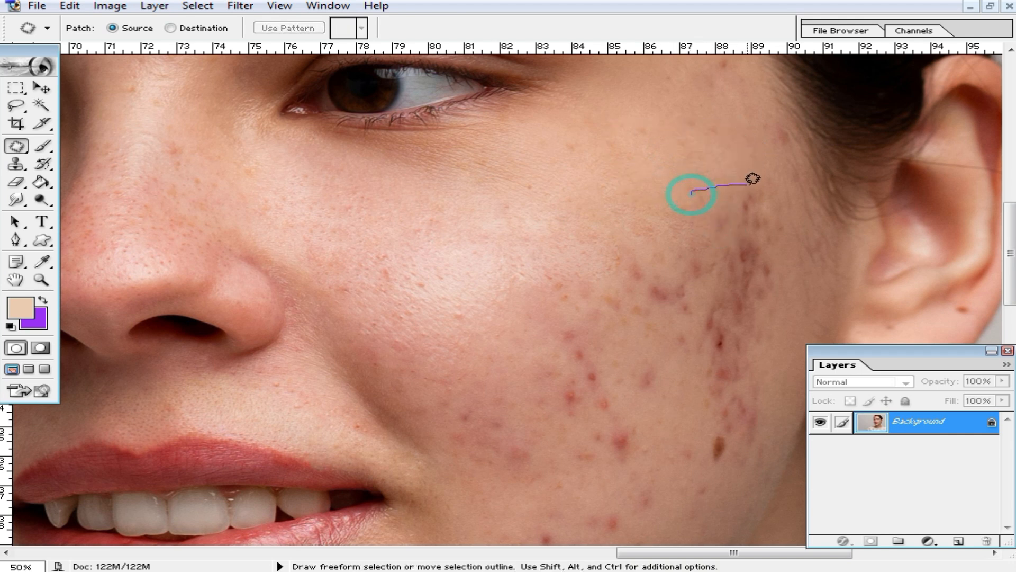
drag(779, 271, 694, 302)
drag(738, 245, 635, 207)
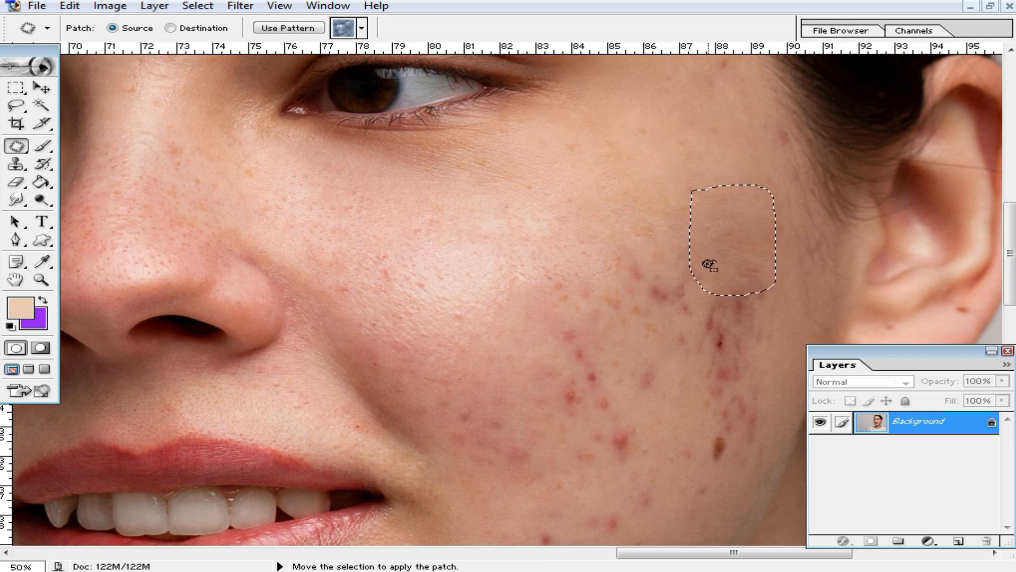
click(656, 259)
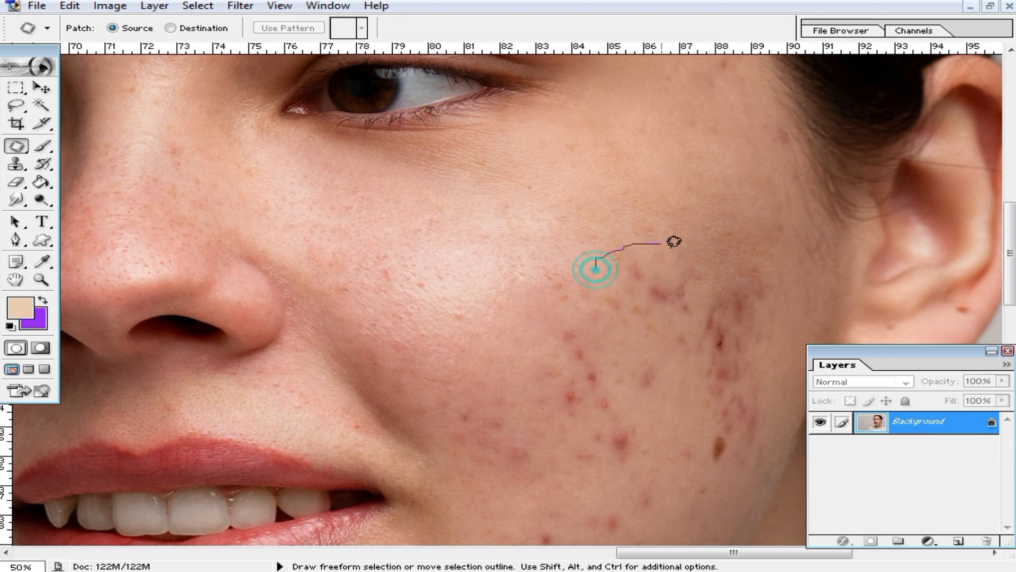
Smooth the larger blemished cheek areas with patches of clear skin.
mouse_move(695, 323)
mouse_down()
mouse_move(593, 267)
mouse_move(581, 220)
mouse_up()
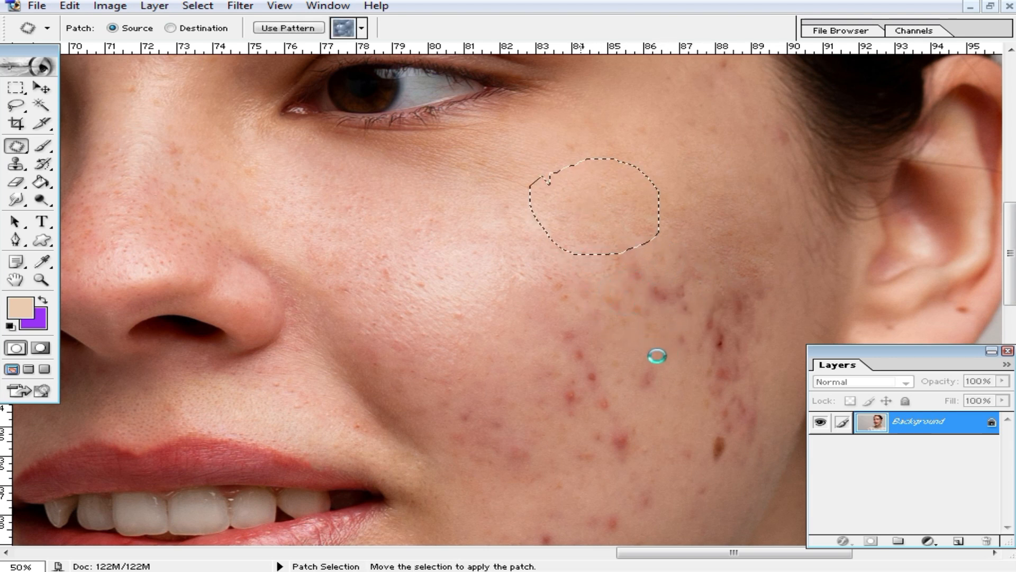
click(535, 289)
drag(642, 413, 536, 409)
drag(587, 370, 484, 381)
click(673, 412)
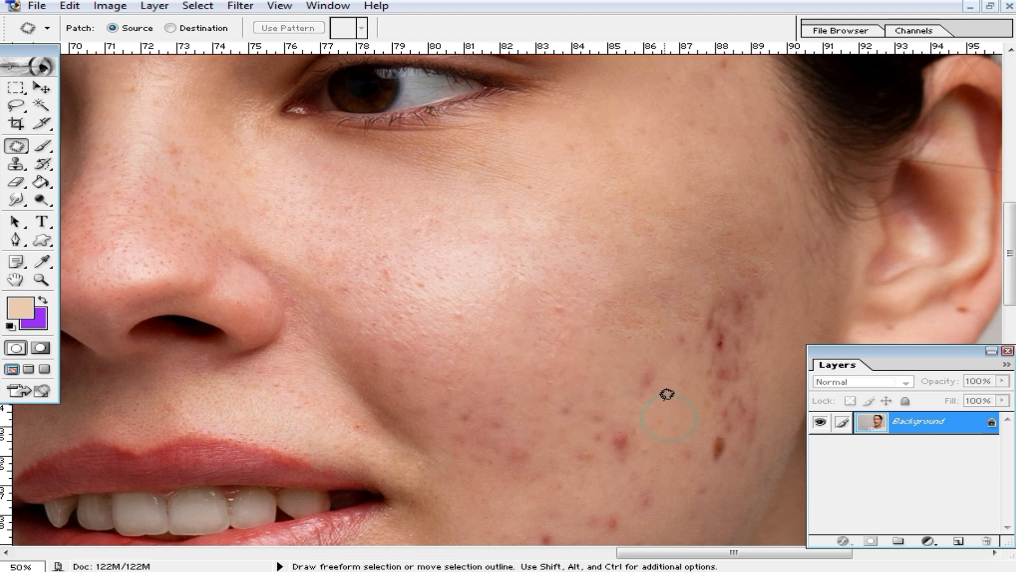
Patch the lower cheek blemishes and the area further left.
scroll(626, 335, down, 3)
drag(628, 313, 625, 277)
mouse_move(647, 288)
mouse_down()
mouse_move(567, 238)
mouse_move(549, 310)
mouse_up()
mouse_move(650, 343)
mouse_down()
mouse_move(550, 323)
mouse_move(508, 257)
mouse_move(502, 265)
mouse_up()
mouse_move(441, 313)
mouse_down()
mouse_move(531, 320)
mouse_move(447, 352)
mouse_move(442, 323)
mouse_up()
drag(488, 329, 529, 286)
click(628, 330)
Patch the spots on the lower cheek with clear skin.
scroll(629, 331, down, 3)
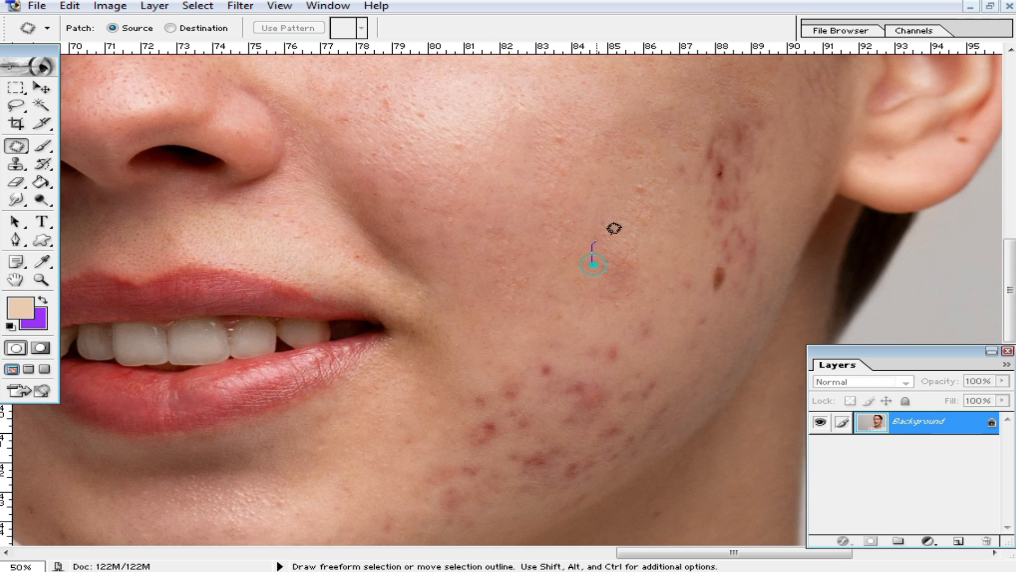
drag(594, 306, 585, 307)
drag(638, 279, 583, 268)
click(641, 307)
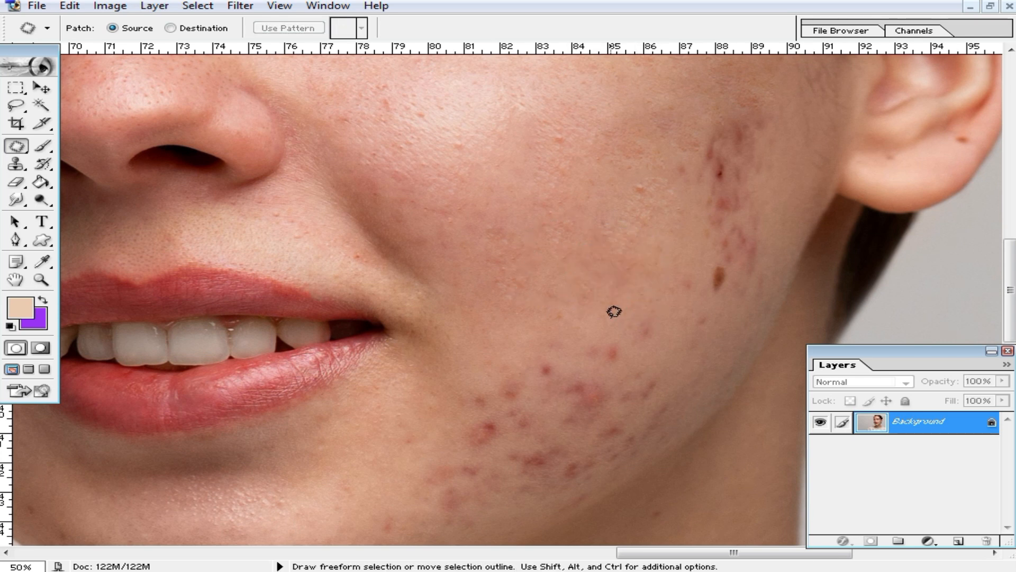
drag(643, 348, 591, 323)
click(524, 319)
Patch the blemishes near the jaw with clear skin from above.
scroll(569, 316, down, 3)
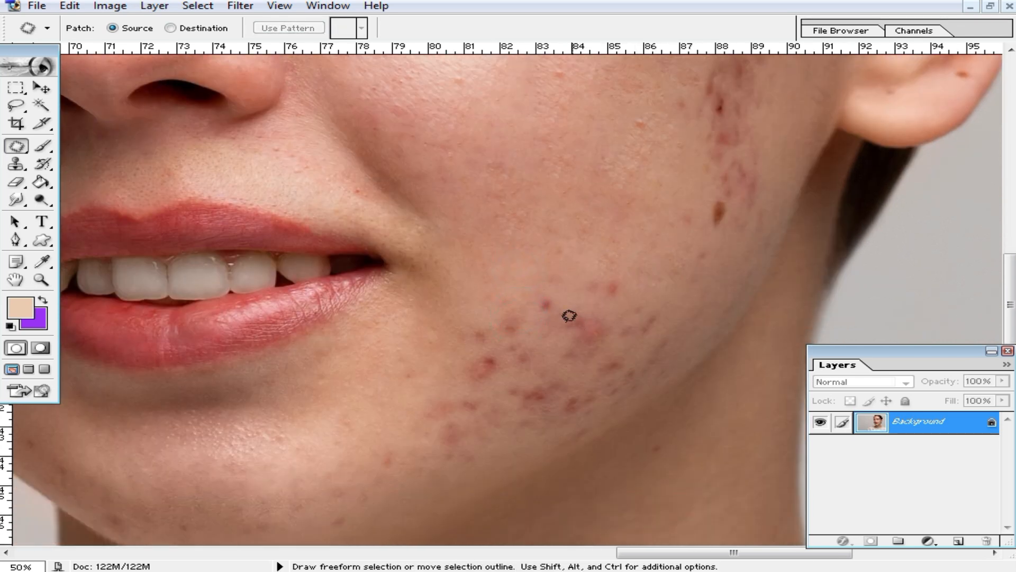
drag(484, 332, 485, 334)
drag(531, 309, 548, 244)
click(619, 301)
mouse_move(562, 279)
mouse_down()
mouse_move(617, 261)
mouse_move(646, 292)
mouse_up()
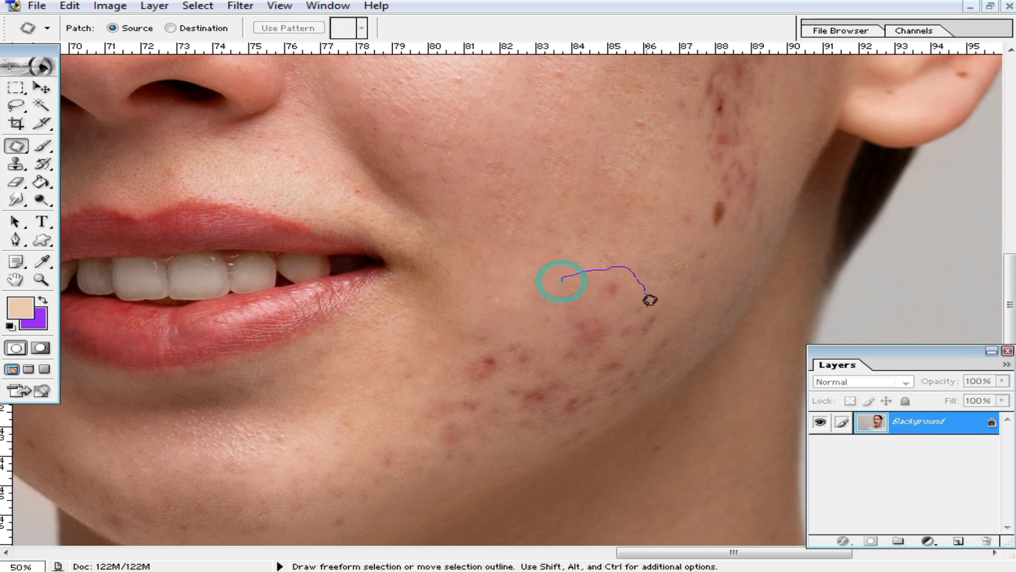
drag(555, 333, 557, 286)
drag(582, 308, 533, 236)
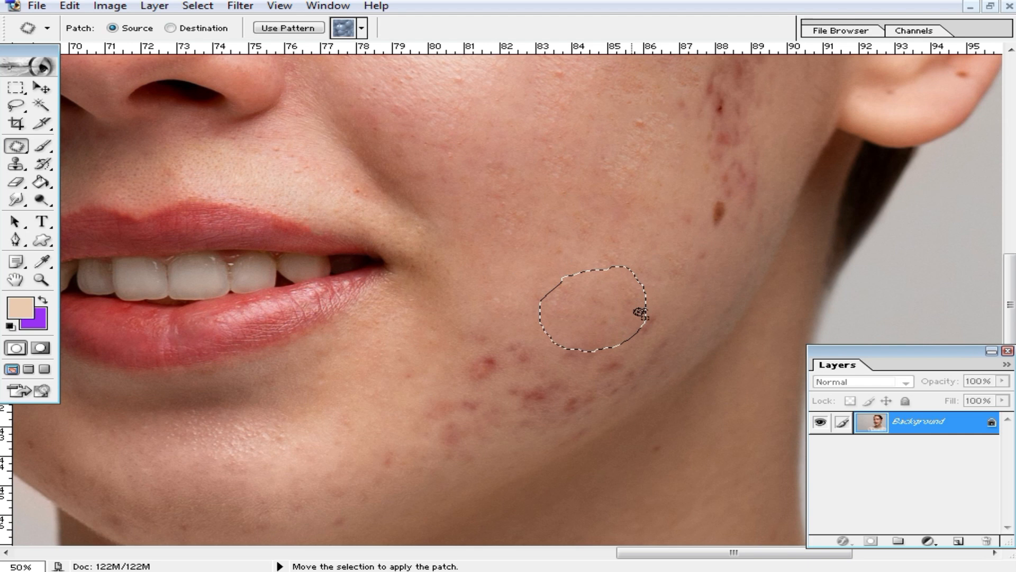
click(661, 310)
Patch the red spots on the lower cheek and below the mouth corner.
scroll(662, 309, down, 1)
scroll(666, 303, down, 1)
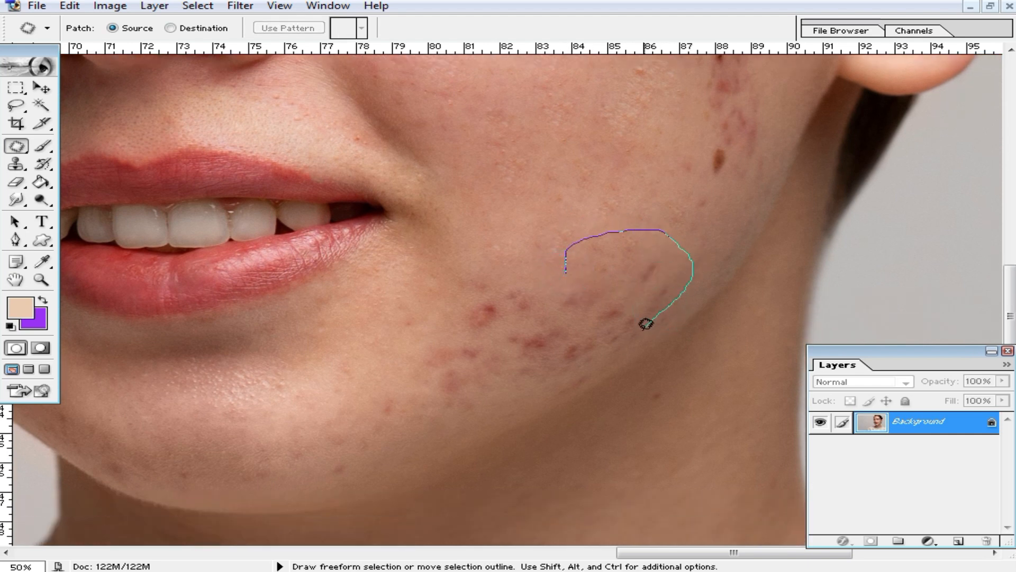
drag(586, 308, 582, 313)
drag(595, 272, 527, 193)
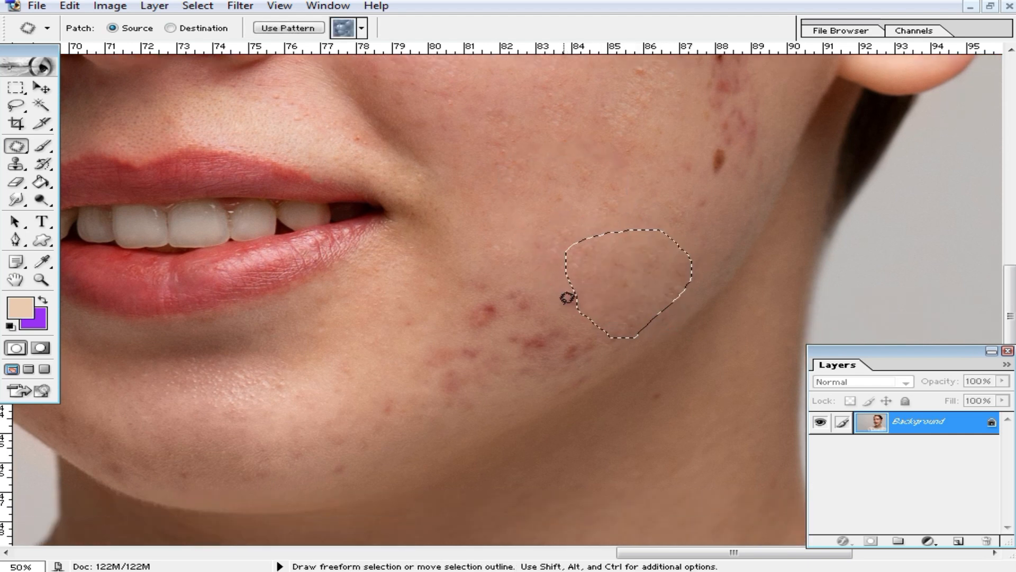
click(525, 291)
mouse_move(471, 300)
mouse_down()
mouse_move(511, 264)
mouse_move(563, 278)
mouse_up()
drag(427, 339, 409, 306)
drag(476, 305, 518, 231)
mouse_move(533, 300)
mouse_down()
mouse_move(606, 293)
mouse_move(551, 277)
mouse_up()
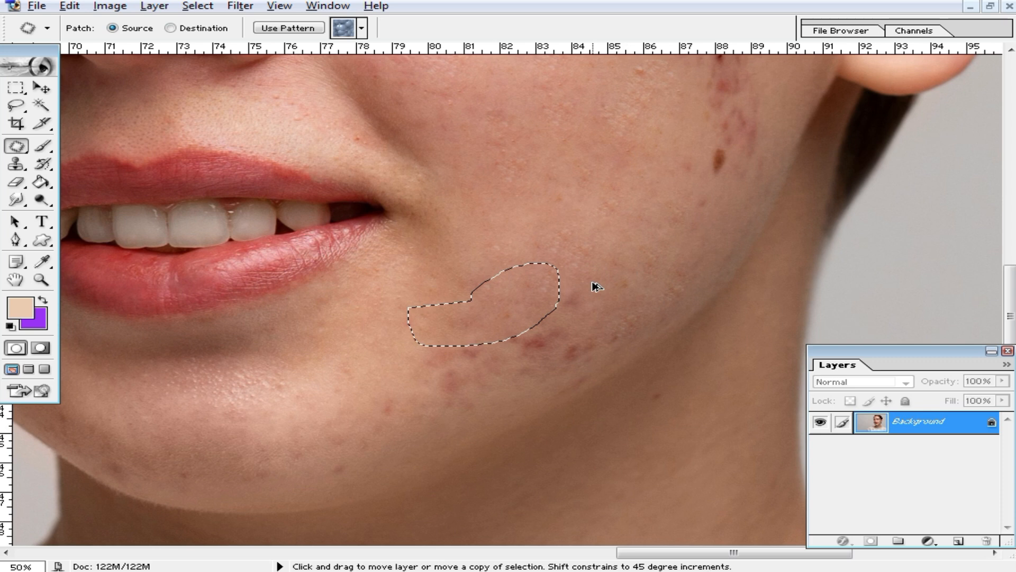
click(543, 282)
Patch the spots beside the mouth and on the chin.
mouse_move(597, 352)
mouse_down()
mouse_move(527, 325)
mouse_move(488, 282)
mouse_up()
drag(427, 335, 486, 316)
drag(387, 382, 393, 379)
drag(399, 374, 433, 300)
drag(338, 405, 418, 386)
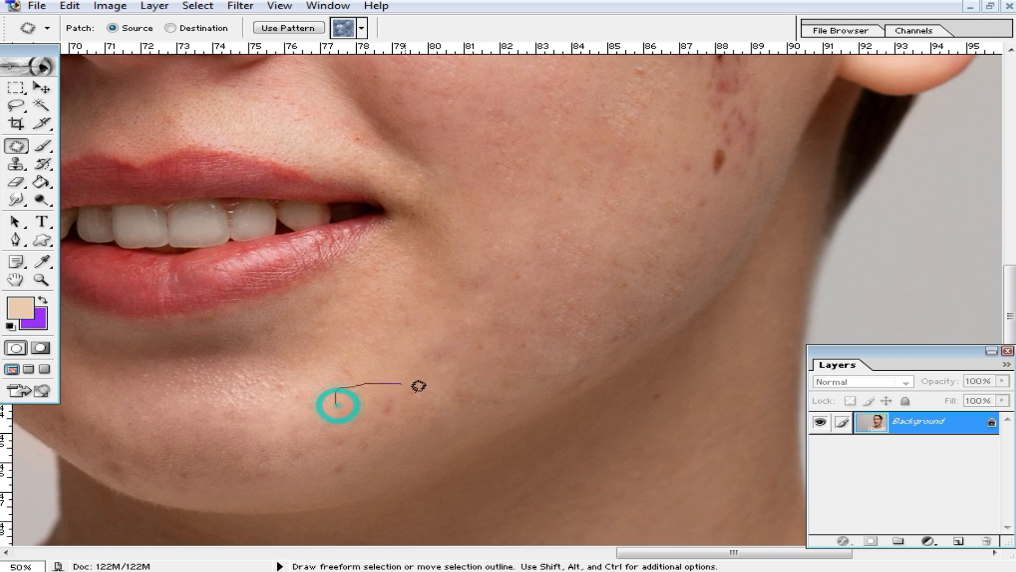
drag(306, 474, 314, 478)
drag(386, 390, 515, 334)
Bring the cheek near the ear into view and patch its spots.
drag(804, 175, 607, 394)
drag(557, 295, 562, 292)
mouse_move(540, 239)
mouse_down()
mouse_move(431, 295)
mouse_move(447, 304)
mouse_move(497, 272)
mouse_up()
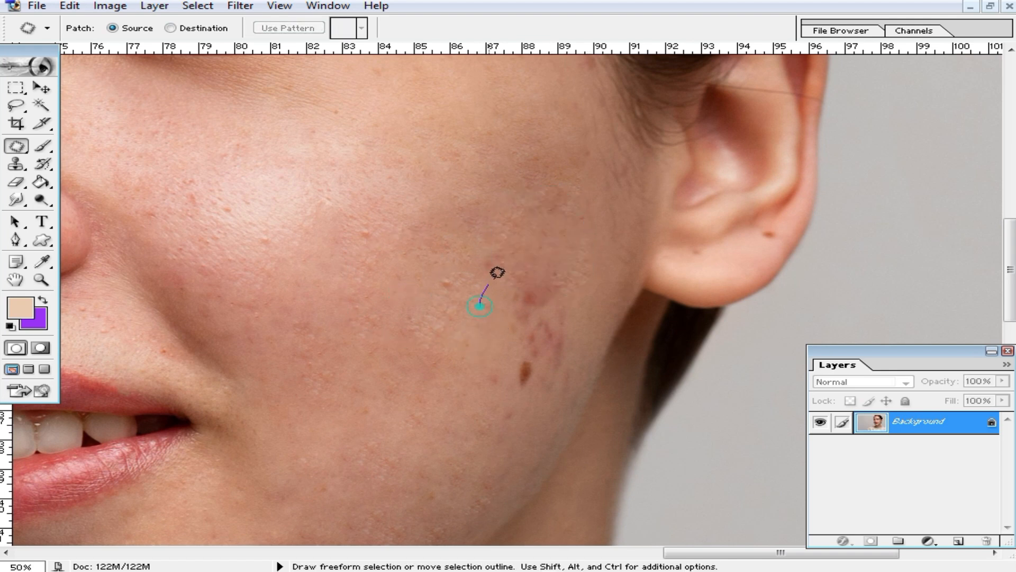
Patch the remaining spots near the ear with clear skin.
drag(508, 412, 480, 306)
drag(530, 342, 416, 364)
click(460, 254)
Zoom in on the chin and patch the spot along the jaw.
alt+click(377, 314)
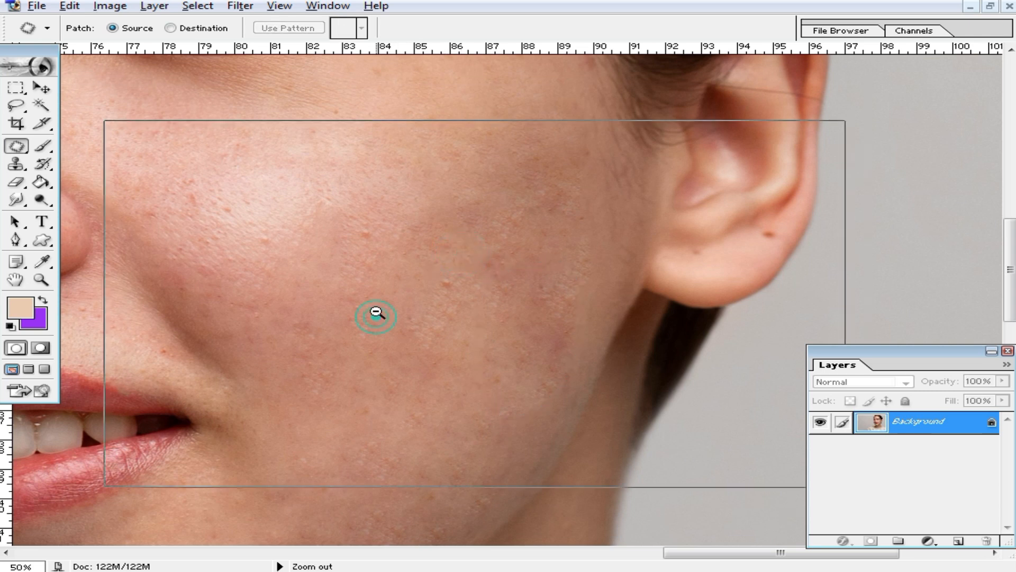
drag(382, 421, 744, 346)
ctrl+click(493, 359)
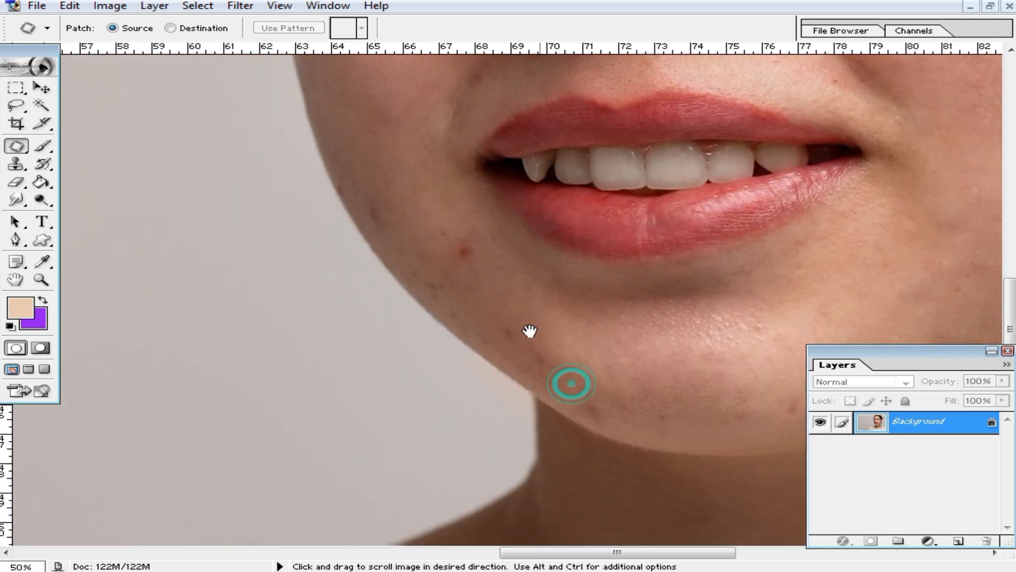
drag(604, 394, 553, 398)
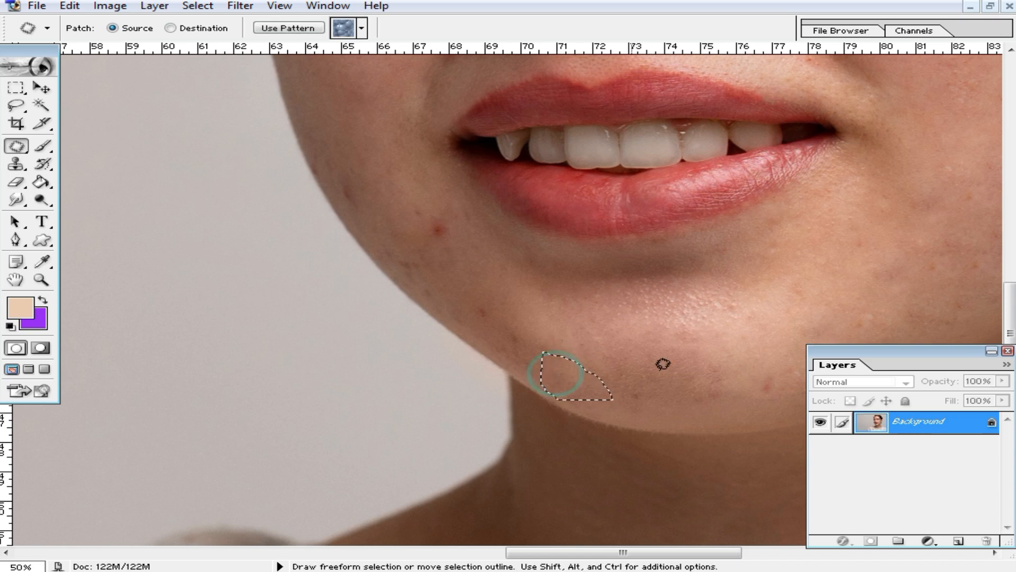
drag(784, 397, 740, 395)
drag(749, 381, 720, 380)
click(554, 308)
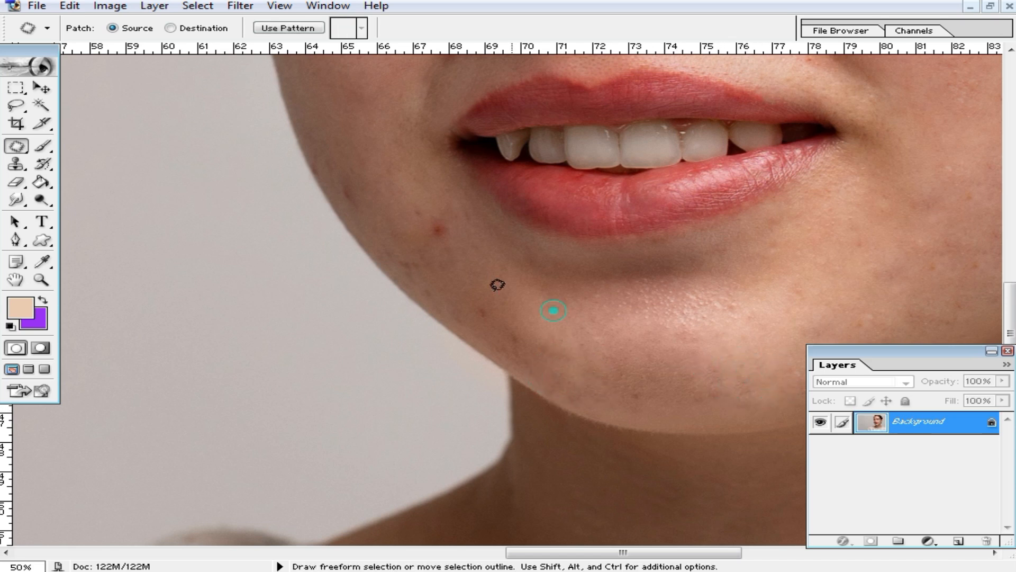
Patch the cheek spot beside the mouth, the jaw spot and the dark cheek spot.
mouse_move(437, 249)
mouse_down()
mouse_move(486, 239)
mouse_move(477, 243)
mouse_up()
drag(447, 228, 521, 277)
key(space)
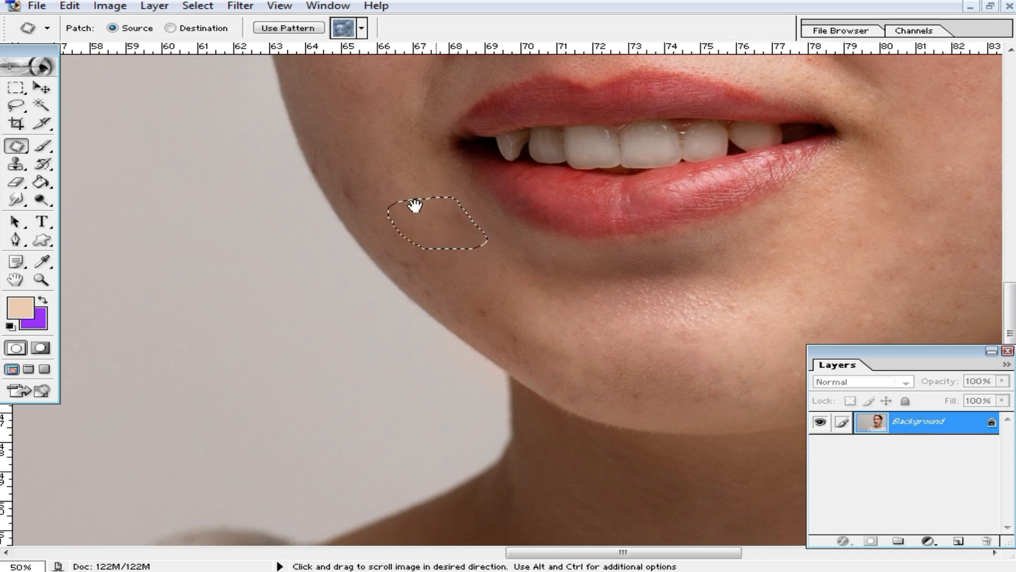
drag(412, 201, 516, 346)
mouse_move(448, 298)
mouse_down()
mouse_move(483, 343)
mouse_move(436, 331)
mouse_move(447, 300)
mouse_up()
drag(451, 324, 466, 262)
key(space)
drag(488, 207, 492, 301)
mouse_move(458, 274)
mouse_down()
mouse_move(443, 241)
mouse_move(460, 275)
mouse_move(473, 203)
mouse_up()
key(space)
drag(561, 168, 569, 293)
Pan up to the forehead and patch the red spot between the brows.
drag(693, 260, 564, 363)
mouse_move(477, 177)
mouse_down()
mouse_move(499, 288)
mouse_move(474, 233)
mouse_move(466, 286)
mouse_move(465, 227)
mouse_up()
key(space)
drag(420, 257, 458, 308)
Patch the red spot between the eyebrows with skin to its right.
mouse_move(458, 294)
mouse_down()
mouse_move(474, 314)
mouse_move(449, 296)
mouse_up()
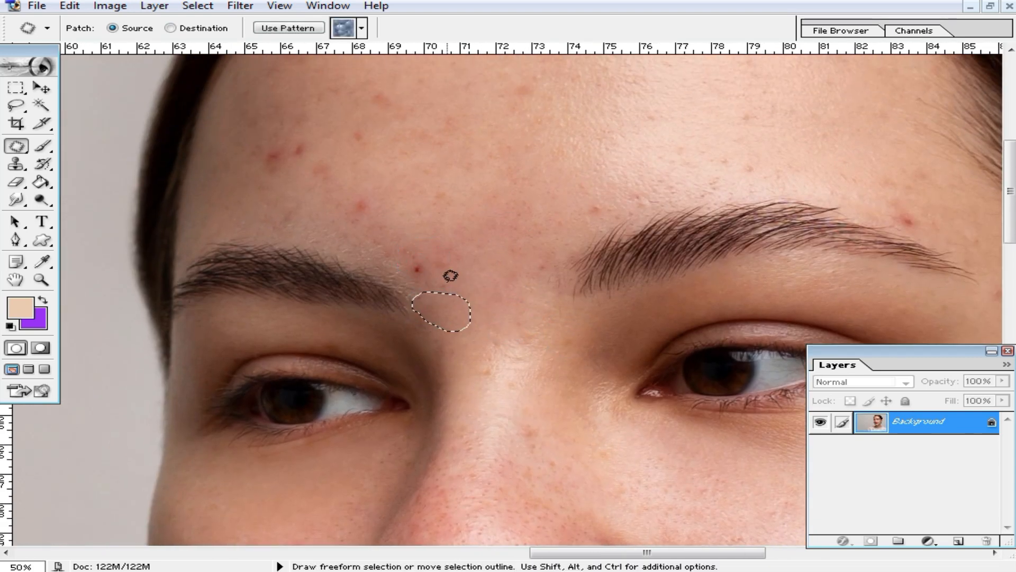
drag(404, 272, 444, 279)
key(space)
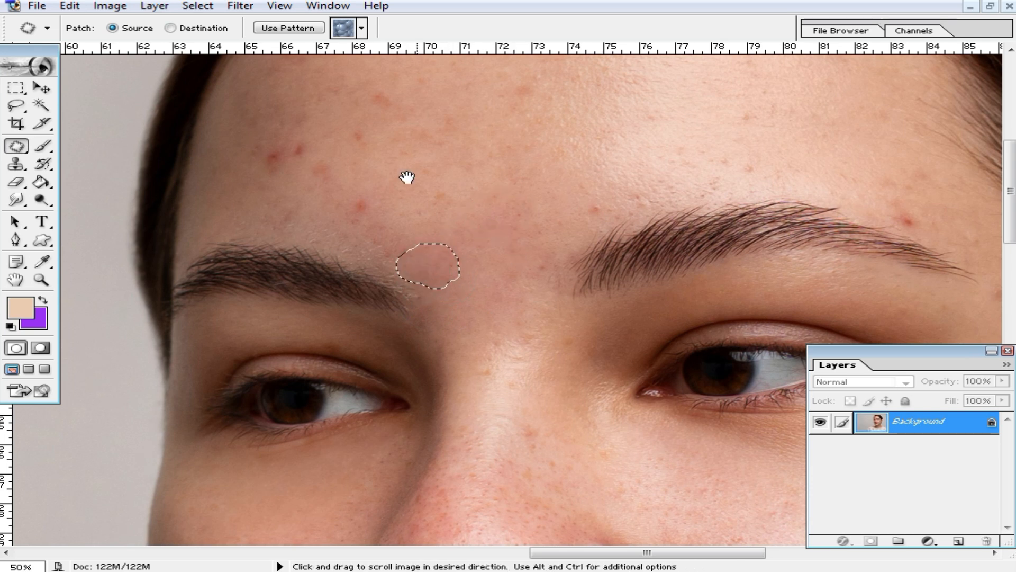
drag(409, 176, 510, 279)
drag(426, 308, 415, 301)
Patch the left forehead spots and a spot on the upper forehead.
drag(458, 297, 540, 269)
mouse_move(392, 290)
mouse_down()
mouse_move(382, 282)
mouse_move(456, 261)
mouse_move(397, 292)
mouse_up()
mouse_move(421, 270)
mouse_down()
mouse_move(539, 281)
mouse_move(418, 234)
mouse_move(483, 280)
mouse_up()
drag(472, 261, 577, 296)
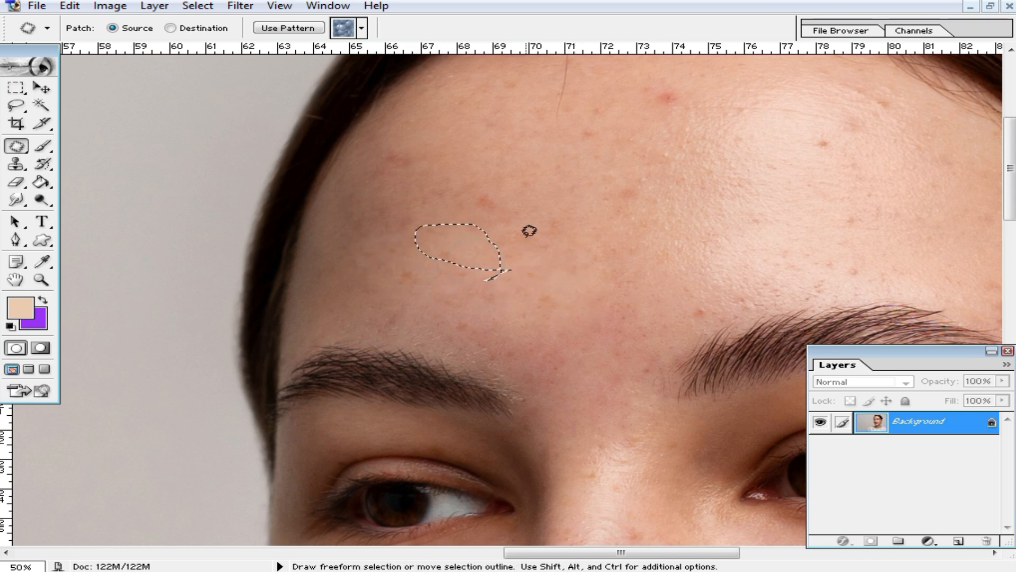
drag(526, 201, 506, 226)
drag(502, 207, 523, 281)
mouse_move(463, 211)
mouse_down()
mouse_move(397, 168)
mouse_move(426, 186)
mouse_up()
click(496, 160)
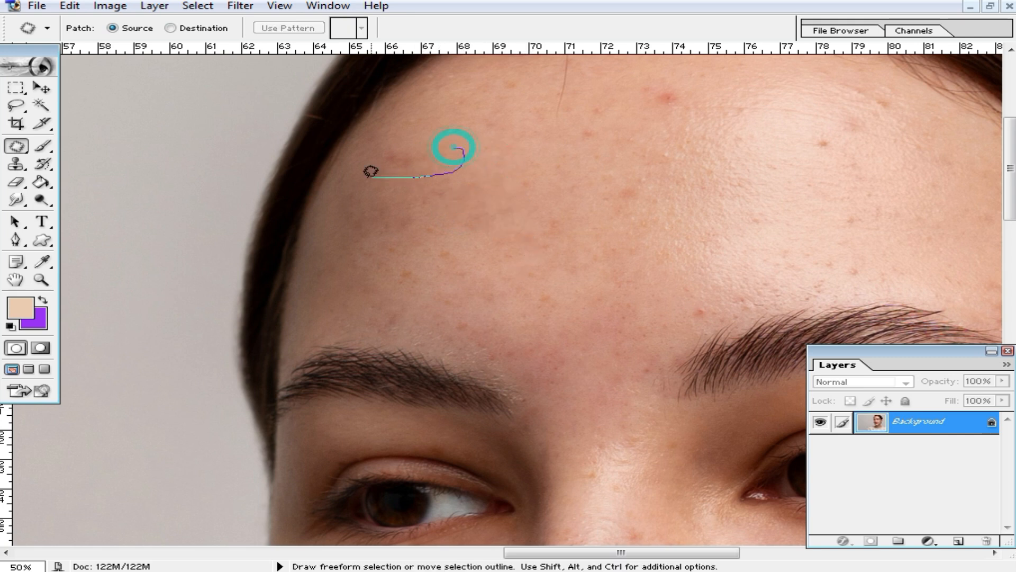
Patch another forehead spot and the spots on the far left forehead.
drag(371, 171, 462, 156)
drag(406, 193, 421, 243)
drag(397, 230, 497, 239)
click(576, 225)
mouse_move(574, 228)
mouse_down()
mouse_move(506, 245)
mouse_move(541, 216)
mouse_move(562, 225)
mouse_up()
mouse_move(253, 290)
mouse_down()
mouse_move(297, 311)
mouse_move(260, 301)
mouse_up()
drag(281, 288, 383, 257)
Patch the red spots on the right upper forehead with skin to their left.
mouse_move(601, 125)
mouse_down()
mouse_move(579, 159)
mouse_move(751, 173)
mouse_move(725, 165)
mouse_move(688, 186)
mouse_move(694, 177)
mouse_move(684, 198)
mouse_up()
mouse_move(686, 164)
mouse_down()
mouse_move(766, 199)
mouse_move(723, 201)
mouse_up()
drag(747, 185, 705, 188)
drag(722, 141, 748, 181)
drag(767, 166, 708, 168)
mouse_move(751, 139)
mouse_down()
mouse_move(748, 130)
mouse_move(810, 159)
mouse_move(797, 169)
mouse_up()
drag(798, 148, 683, 183)
Patch the last central forehead spot, then zoom out to view the face.
drag(560, 156, 510, 191)
mouse_move(516, 189)
mouse_down()
mouse_move(544, 222)
mouse_move(581, 347)
mouse_move(567, 356)
mouse_up()
drag(586, 354, 551, 342)
click(556, 266)
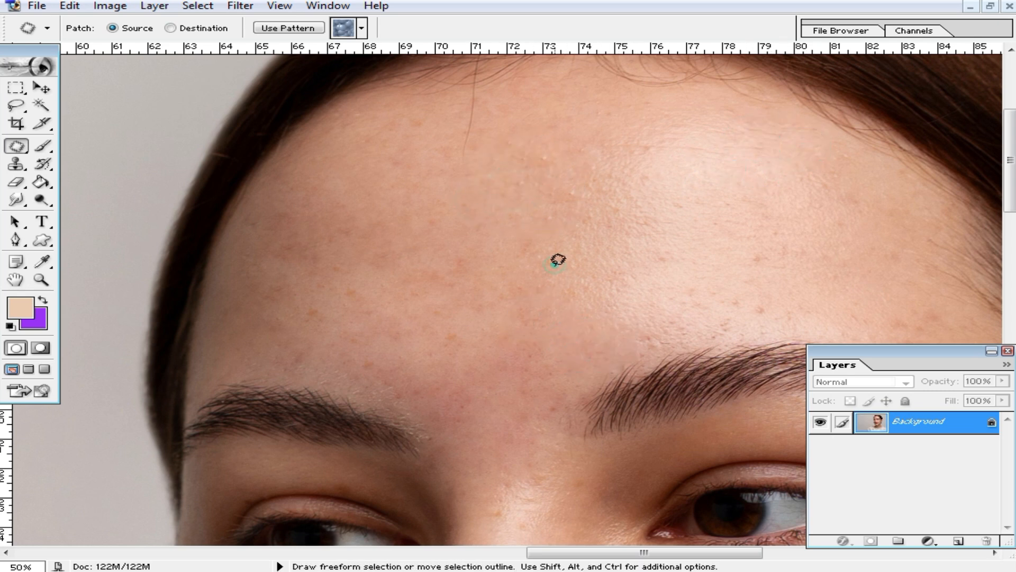
Zoom in and patch the cluster of spots near the temple with surrounding clear skin.
alt+click(565, 294)
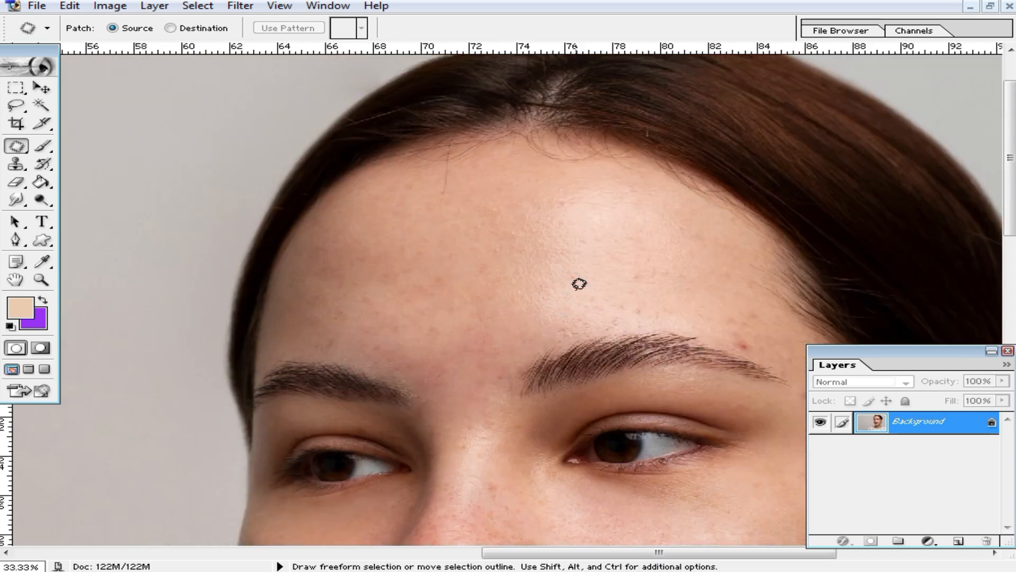
ctrl+click(697, 306)
ctrl+click(693, 307)
mouse_move(293, 356)
mouse_down()
mouse_move(457, 294)
mouse_move(456, 304)
mouse_up()
mouse_move(457, 305)
mouse_down()
mouse_move(416, 295)
mouse_move(405, 281)
mouse_move(493, 307)
mouse_up()
drag(316, 269, 324, 296)
drag(334, 288, 432, 263)
mouse_move(333, 227)
mouse_down()
mouse_move(397, 208)
mouse_move(338, 254)
mouse_up()
mouse_move(212, 227)
mouse_down()
mouse_move(267, 243)
mouse_move(241, 249)
mouse_up()
drag(247, 228, 360, 262)
click(465, 274)
Patch the red spots on the temple beside the outer eyebrow with lighter skin.
drag(628, 418, 505, 264)
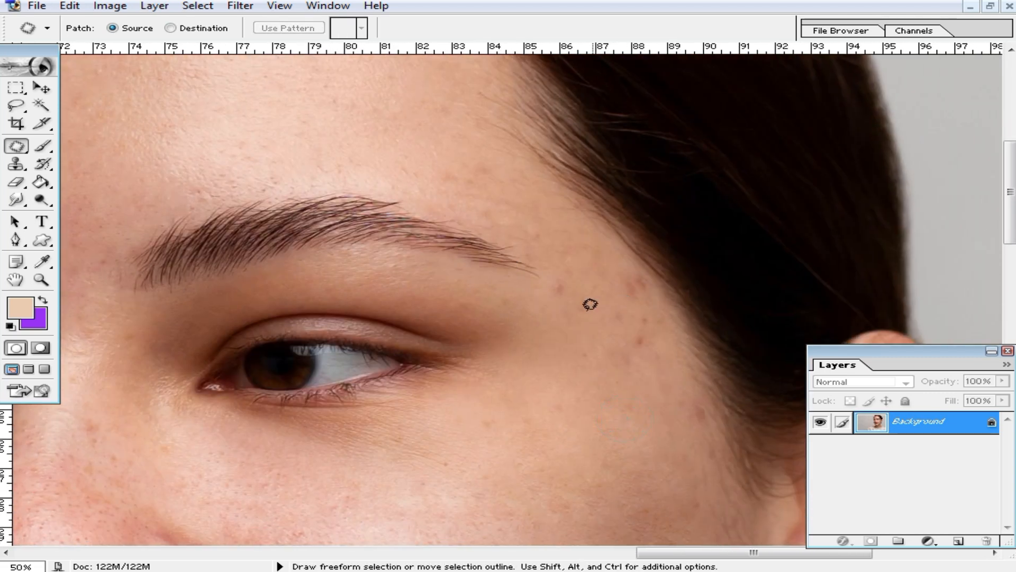
drag(572, 265, 556, 336)
mouse_move(574, 291)
mouse_down()
mouse_move(607, 273)
mouse_move(652, 274)
mouse_up()
click(598, 266)
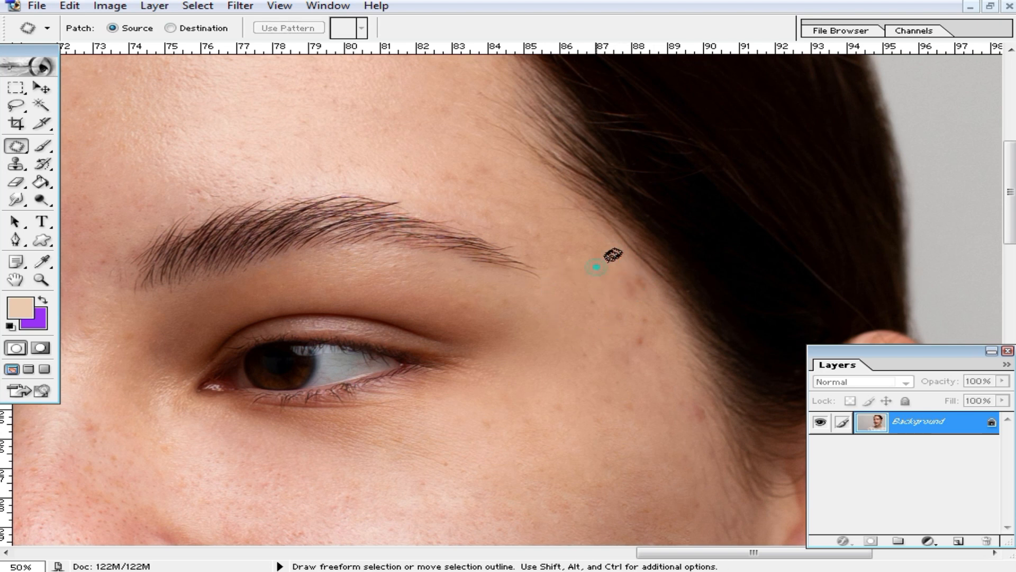
drag(589, 332, 595, 271)
drag(608, 300, 577, 359)
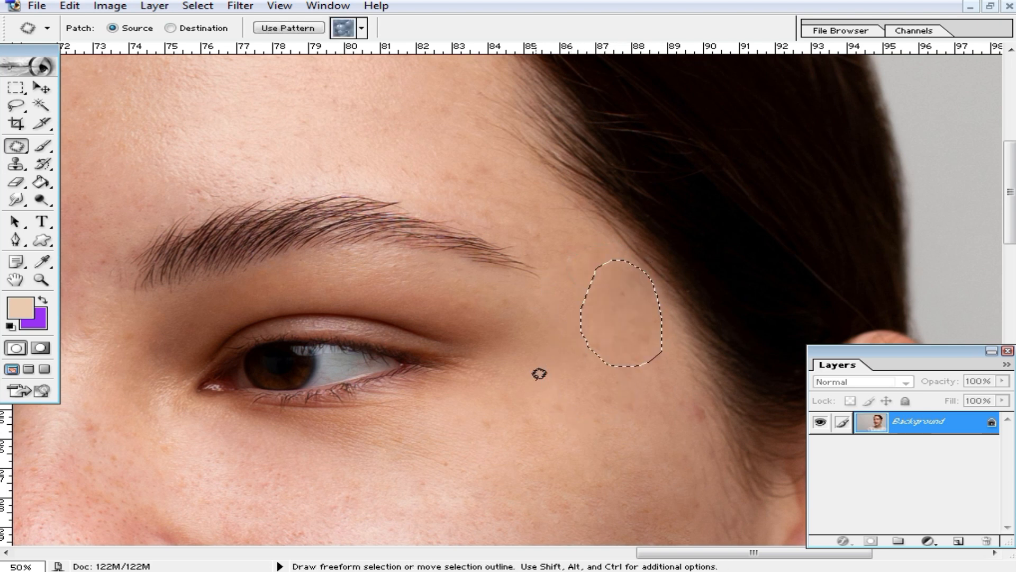
click(542, 374)
Zoom out and pan down to frame the cheeks, nose and mouth.
alt+click(517, 369)
drag(479, 464, 678, 337)
alt+click(583, 388)
mouse_move(584, 407)
mouse_down()
mouse_move(591, 345)
mouse_move(617, 339)
mouse_move(597, 227)
mouse_move(574, 404)
mouse_up()
drag(622, 292, 640, 354)
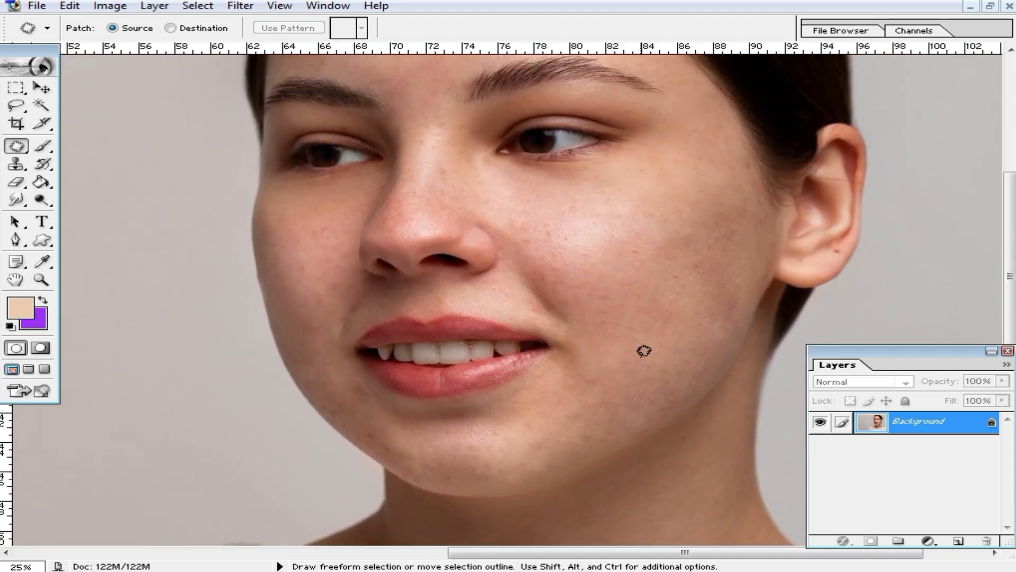
scroll(643, 351, up, 3)
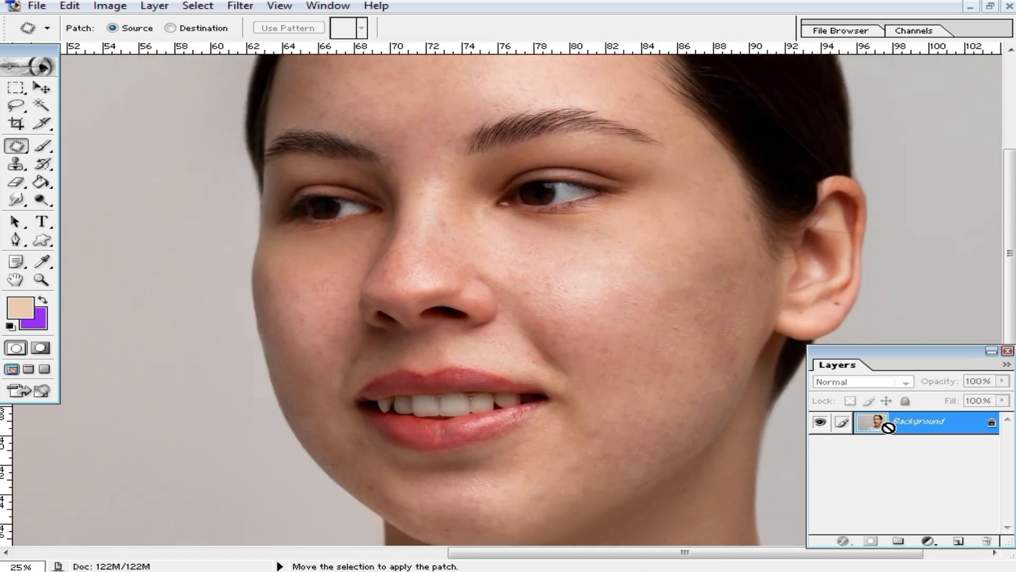
key(ctrl+j)
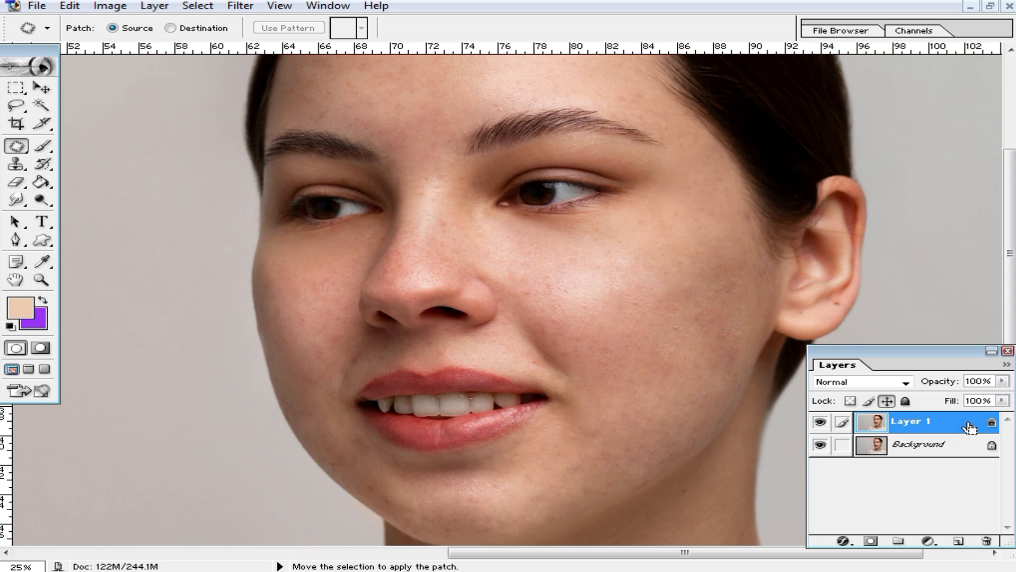
key(ctrl+e)
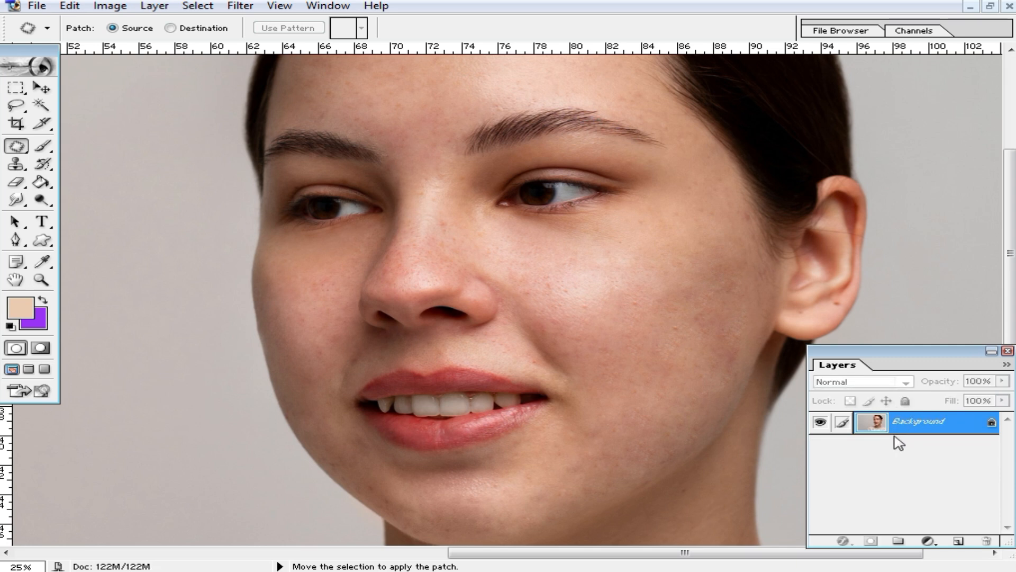
click(242, 7)
mouse_move(340, 11)
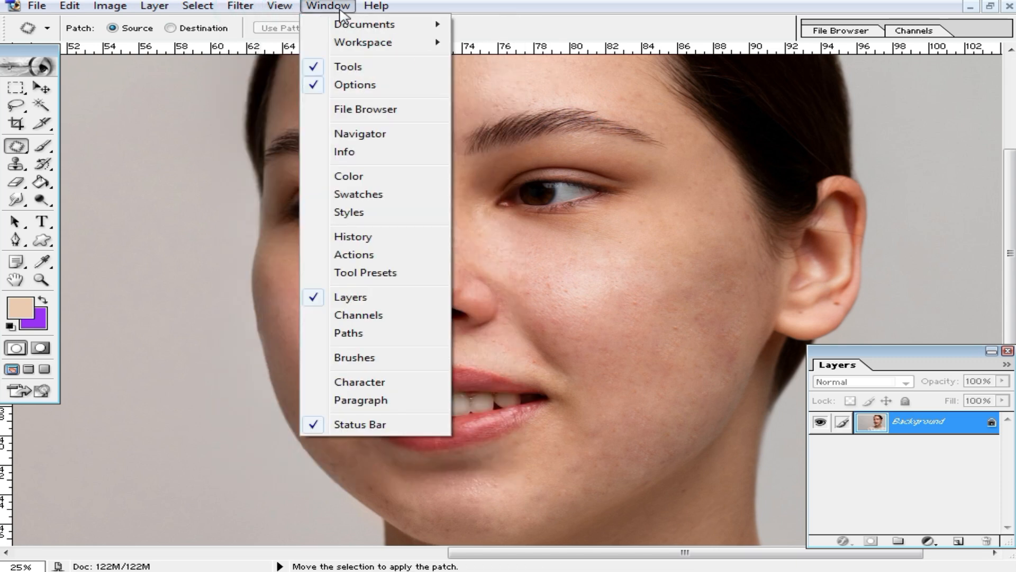
Show the Actions panel, nudge it up, and bring up a New Set dialog named Set 7.
click(360, 255)
drag(885, 89, 893, 69)
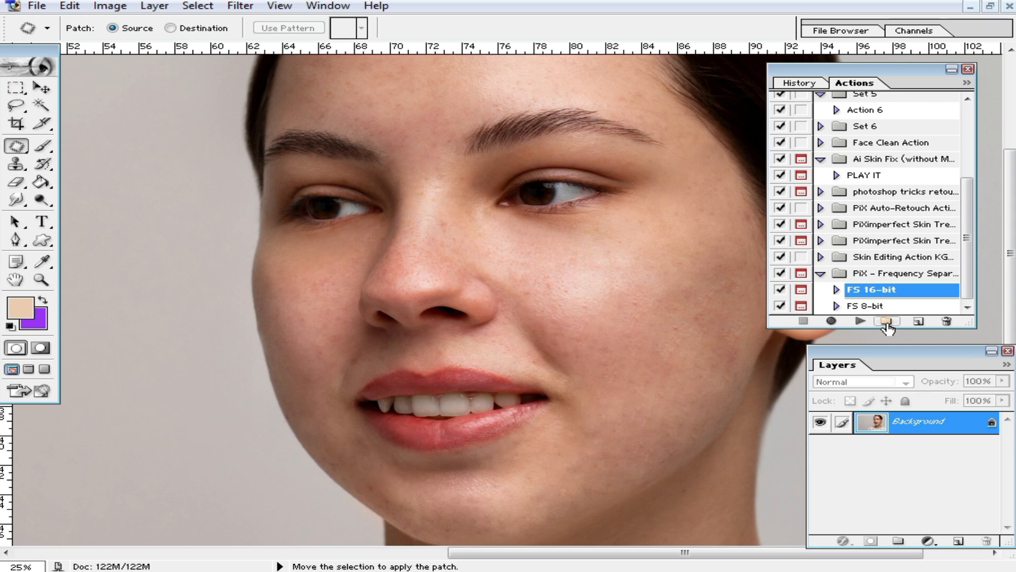
click(887, 322)
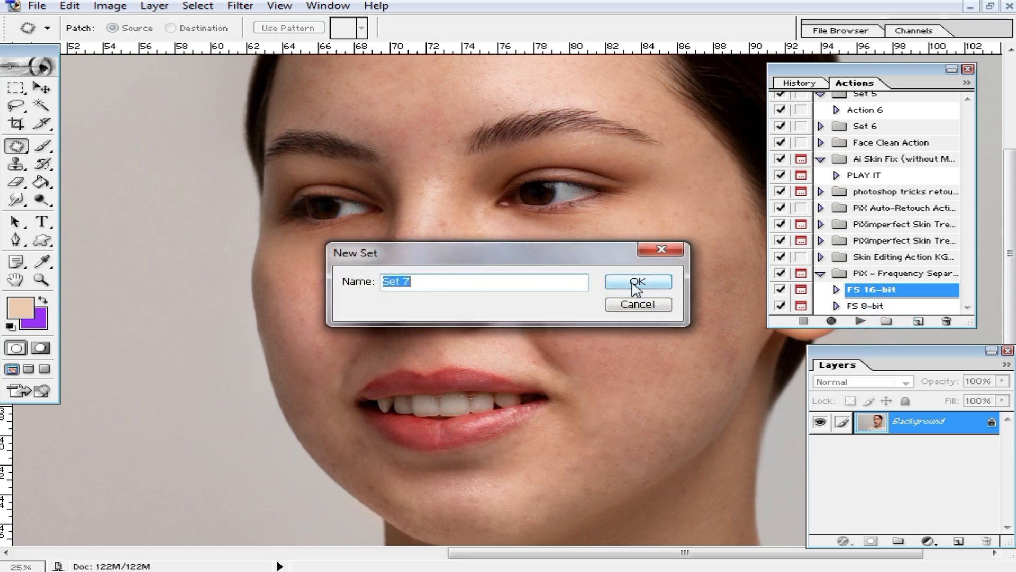
Create Set 7 with Action 7 on the F12 shortcut and begin recording it.
click(636, 289)
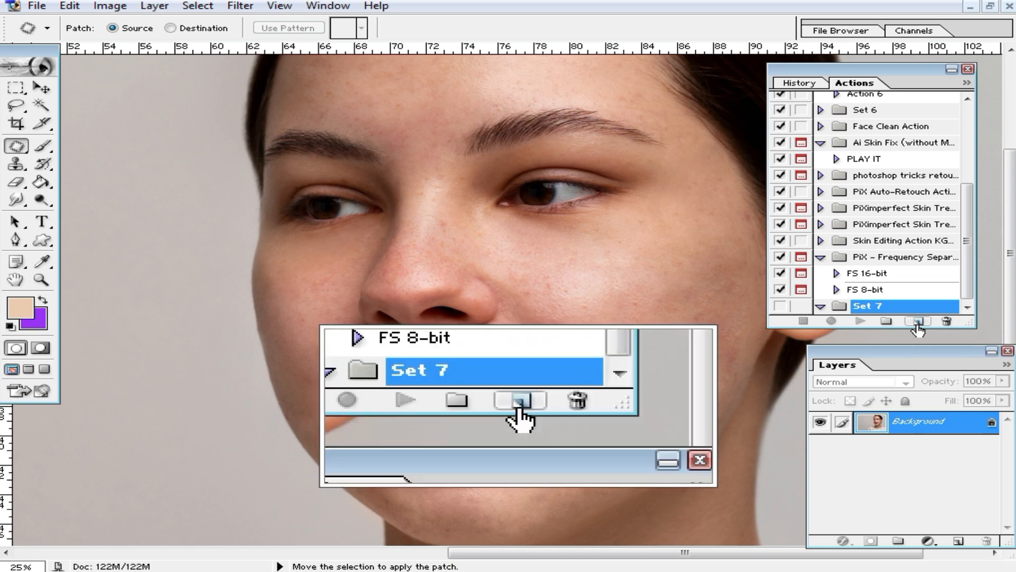
click(919, 321)
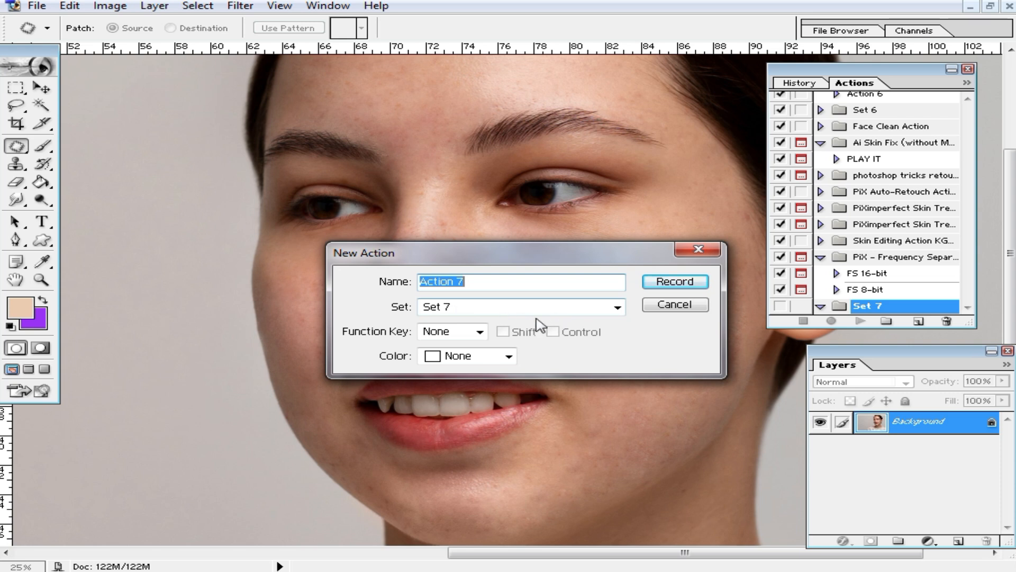
click(480, 332)
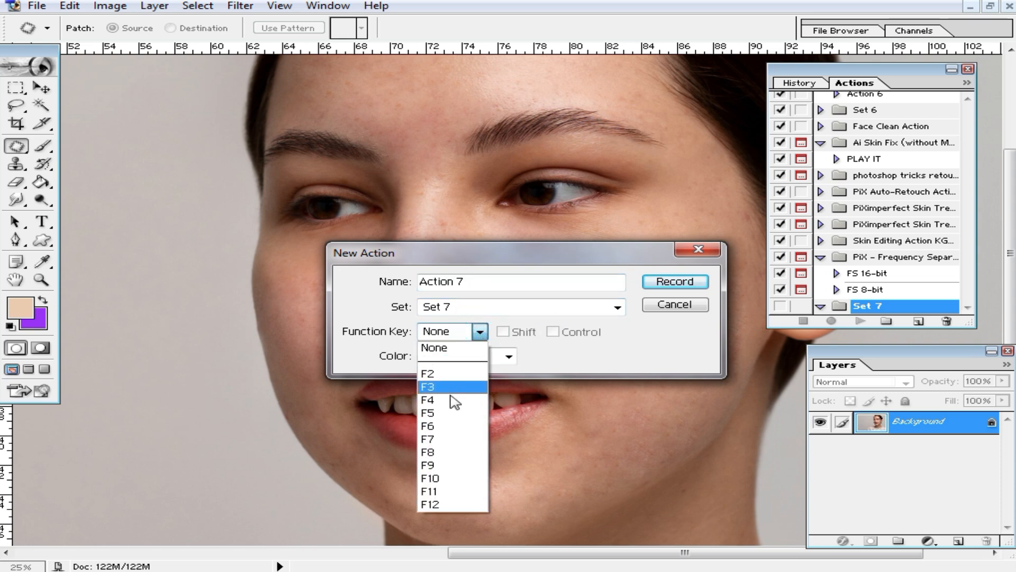
click(440, 507)
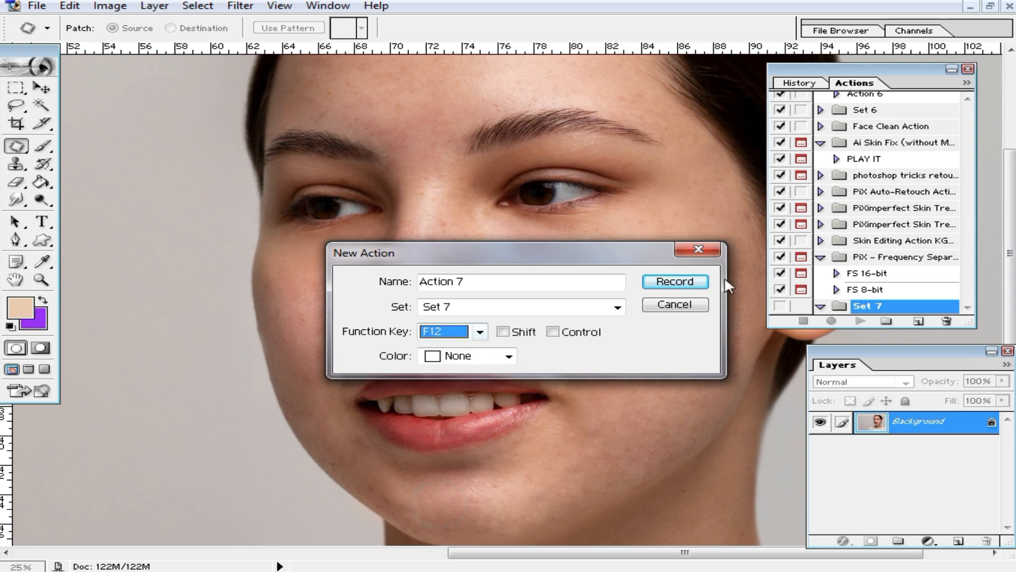
click(674, 283)
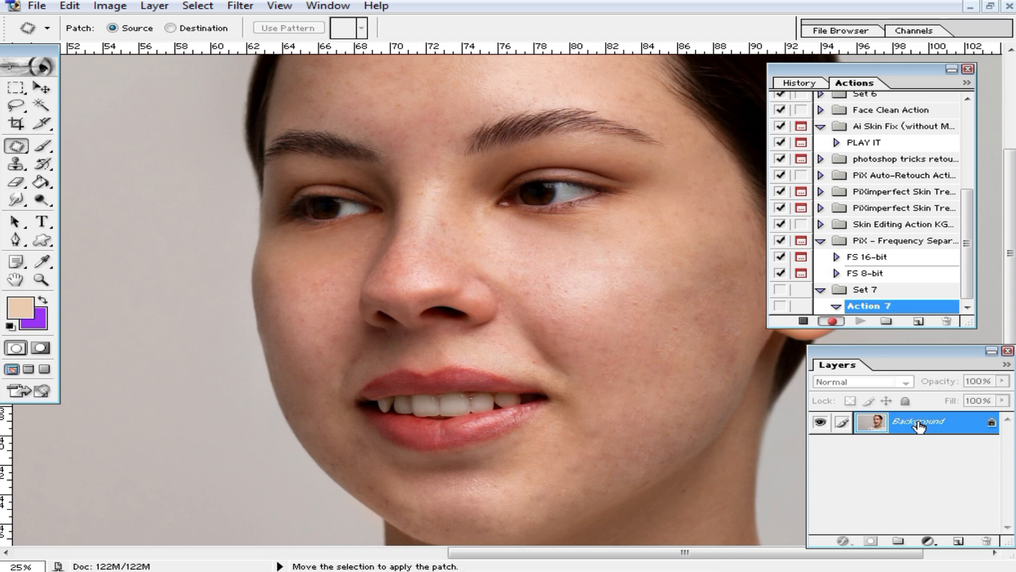
Duplicate the Background layer and invert the copy with Ctrl+I while recording.
right_click(919, 425)
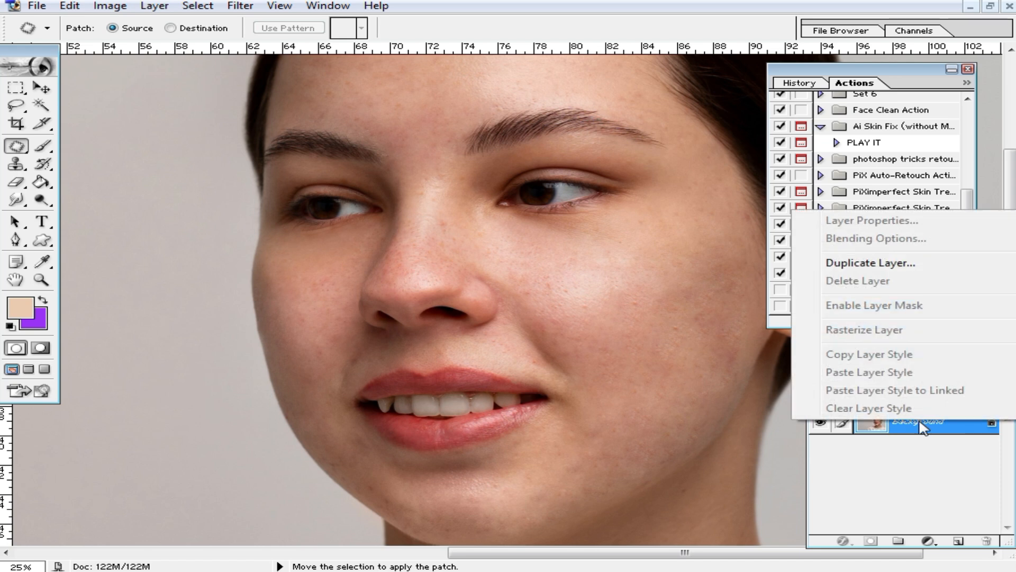
click(894, 201)
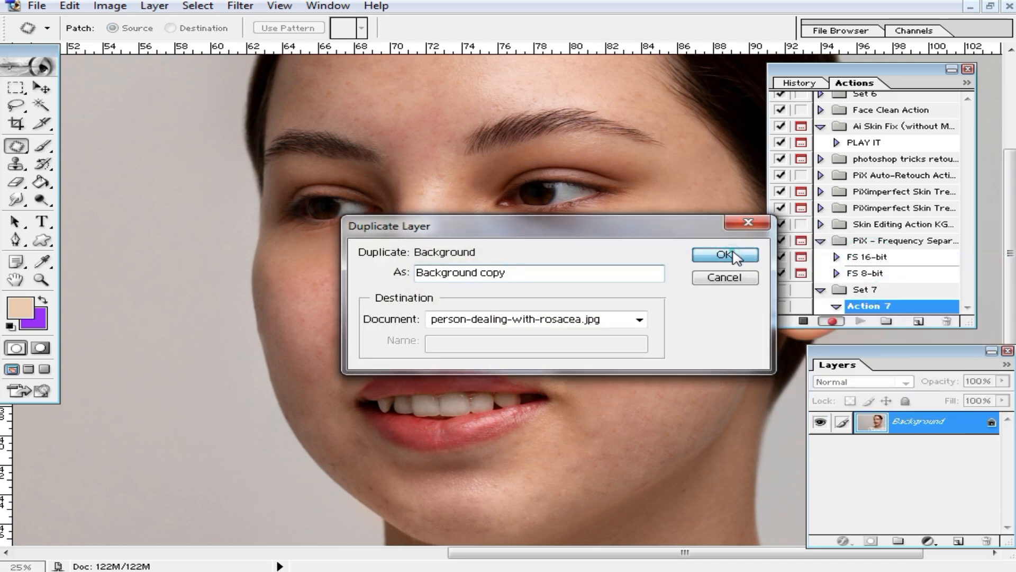
click(751, 255)
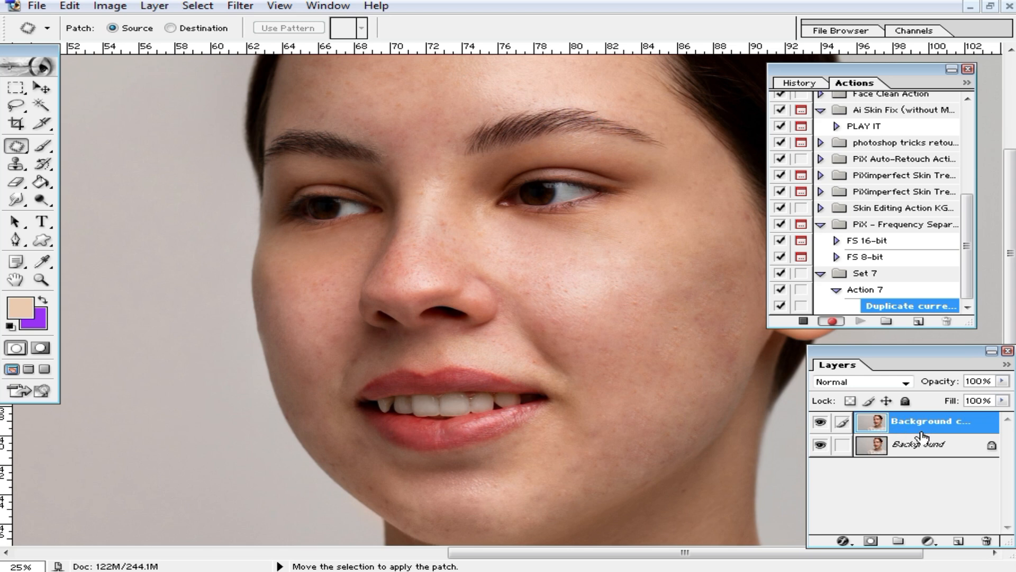
key(ctrl+i)
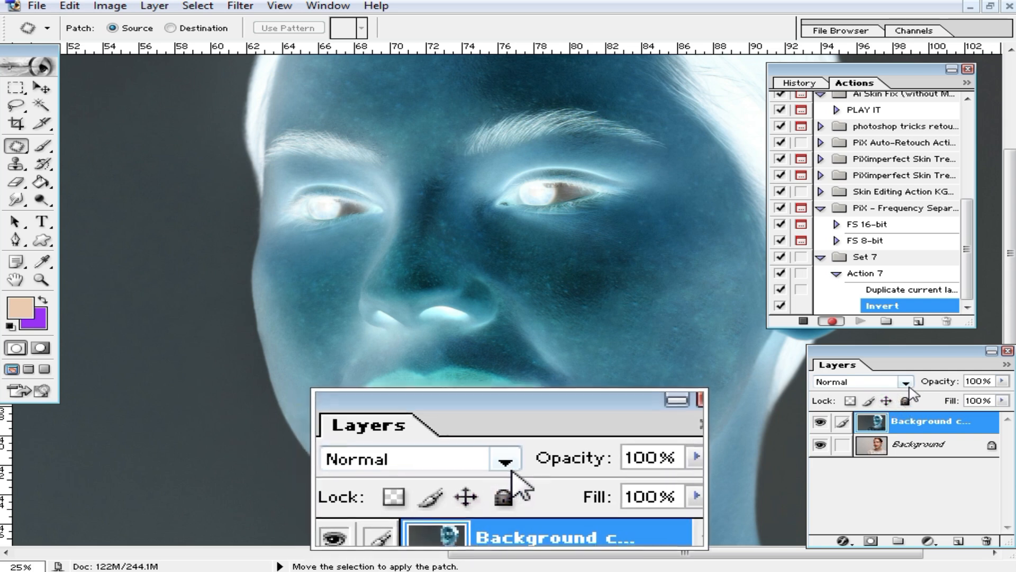
Set the Background copy to Vivid Light and apply a High Pass filter at radius 39.2.
click(906, 384)
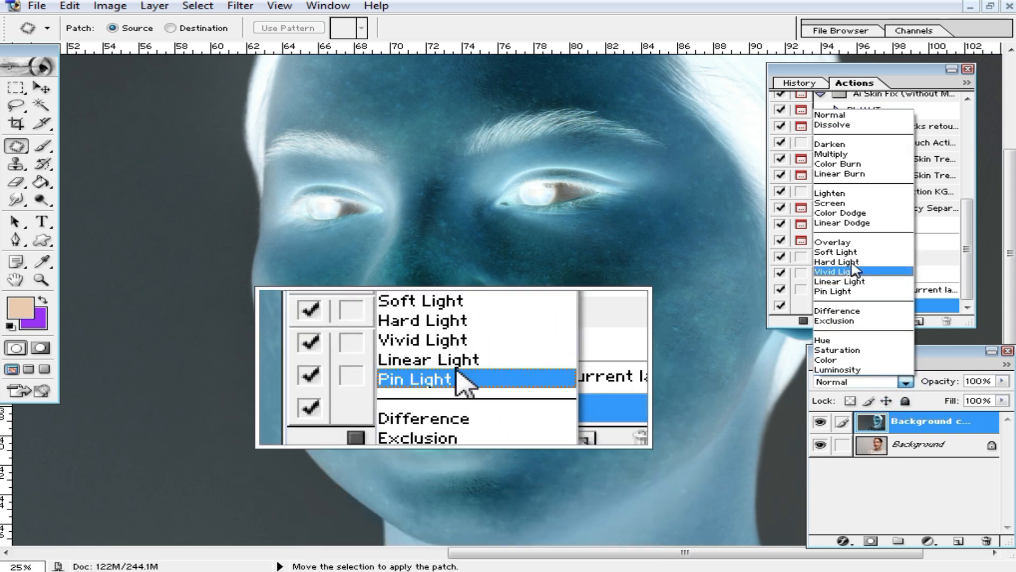
click(861, 272)
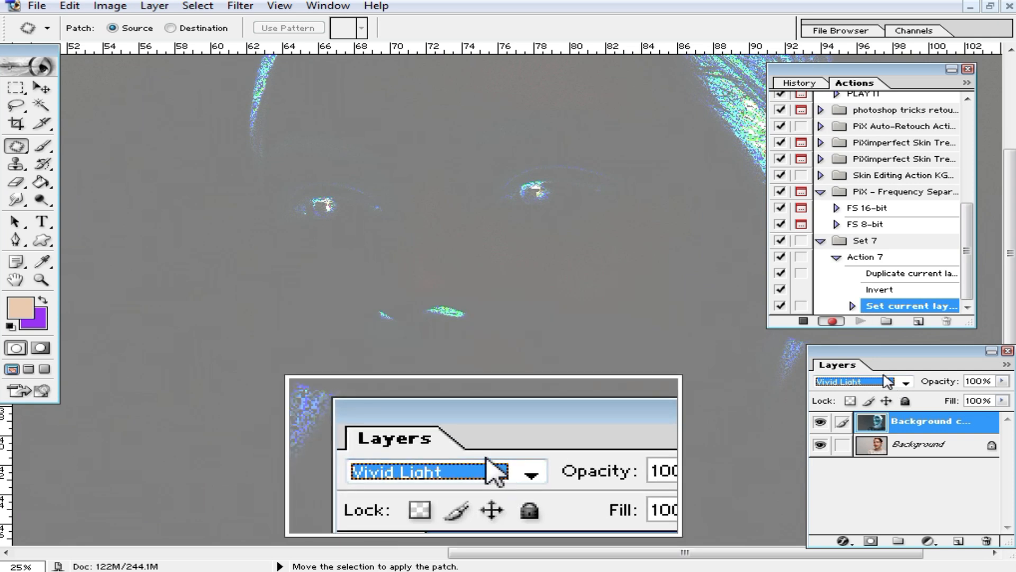
click(240, 8)
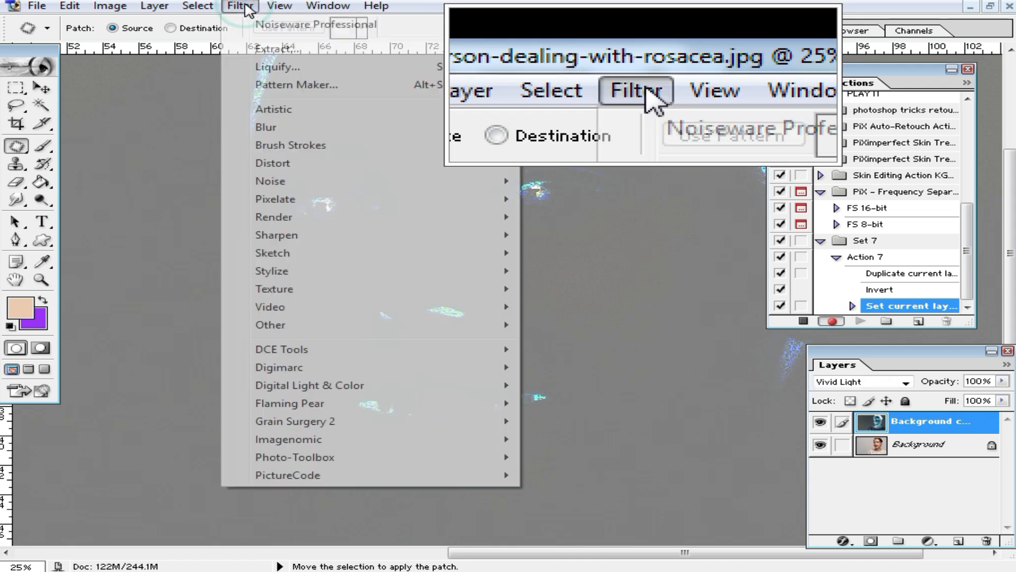
mouse_move(313, 333)
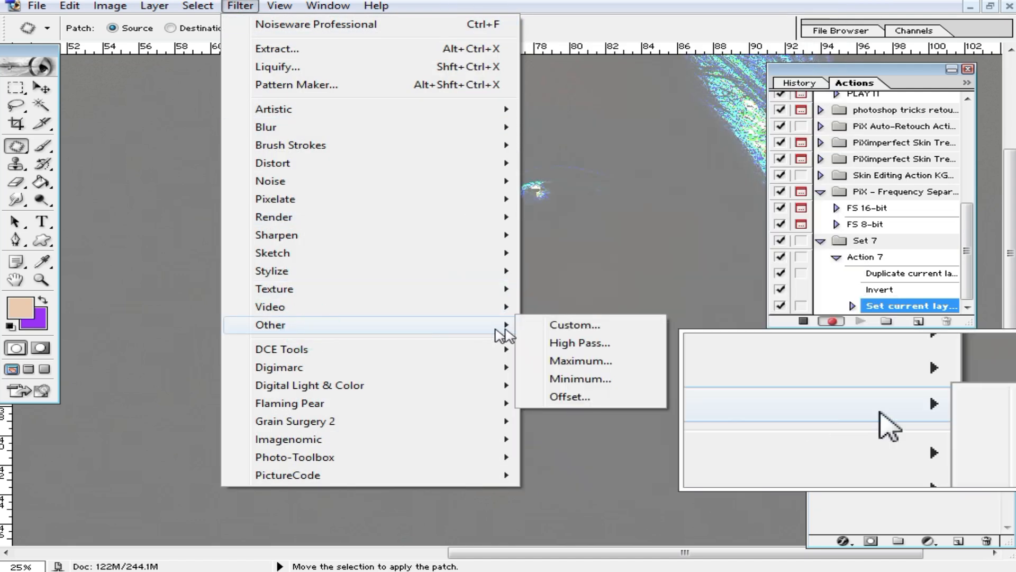
click(589, 344)
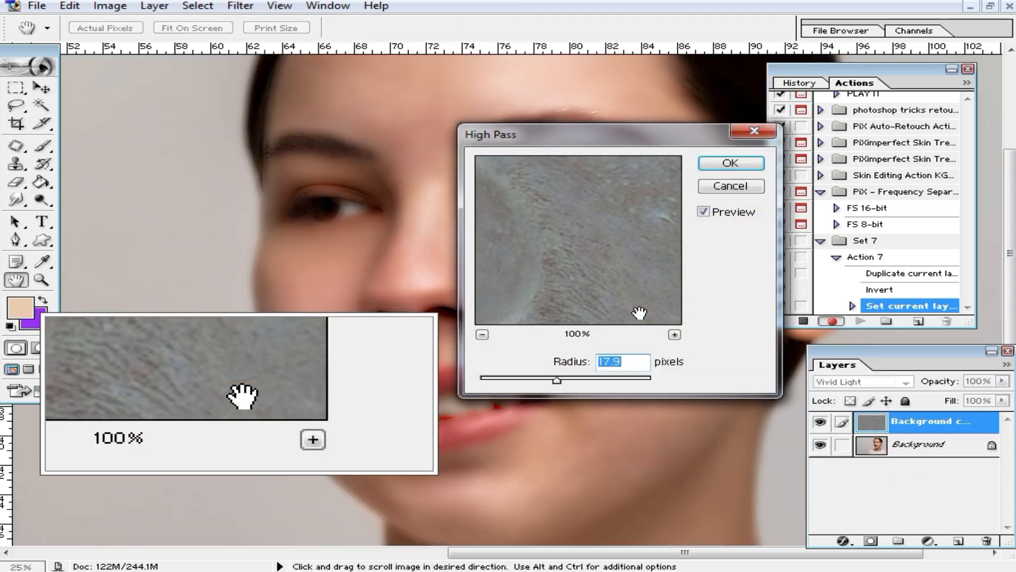
drag(560, 382, 581, 382)
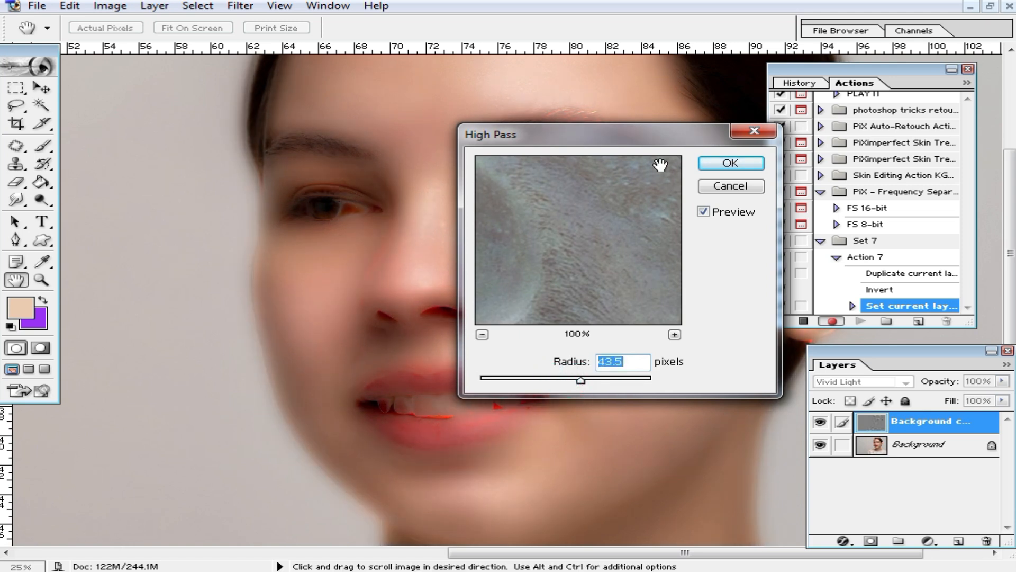
drag(630, 135, 631, 164)
drag(586, 227, 612, 150)
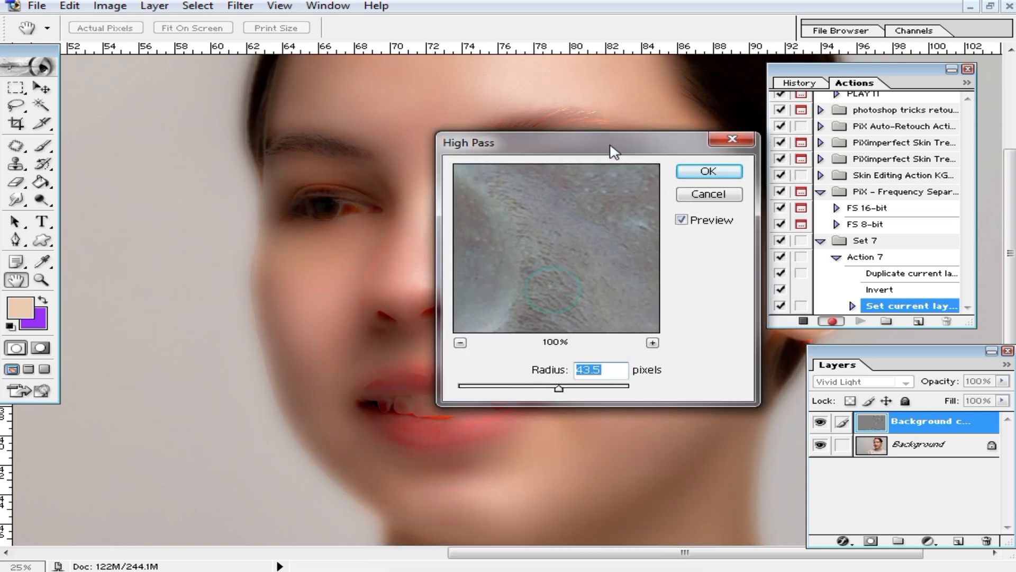
mouse_move(559, 395)
mouse_down()
mouse_move(545, 390)
mouse_move(554, 391)
mouse_up()
click(710, 170)
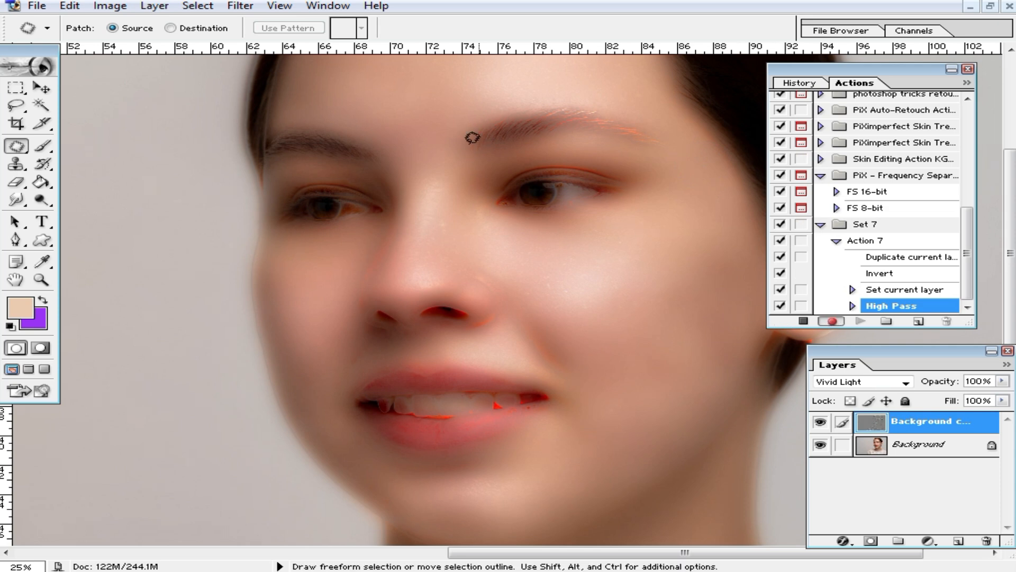
Soften the Background copy with a Gaussian Blur of radius 3.4 pixels.
click(240, 8)
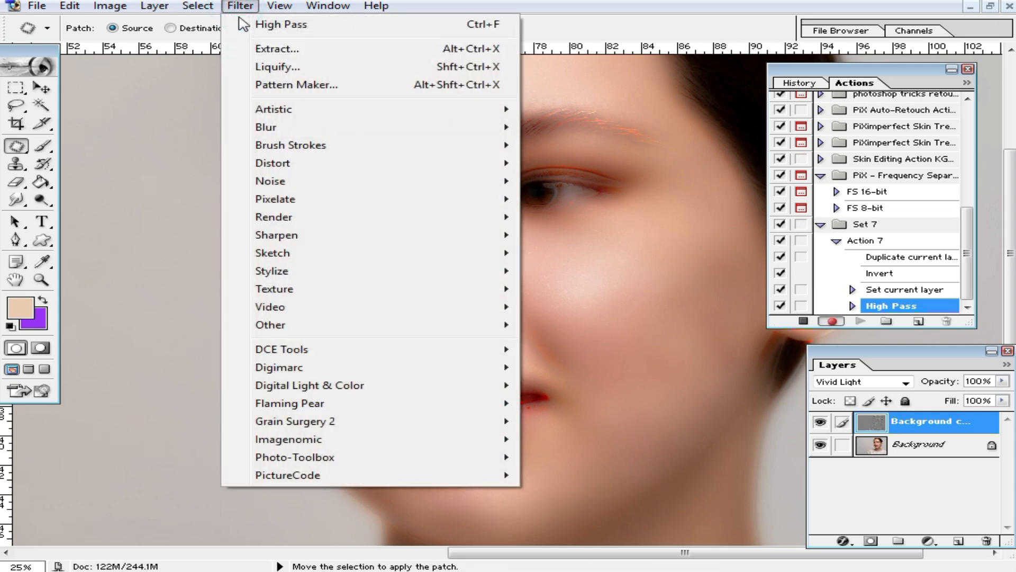
mouse_move(296, 130)
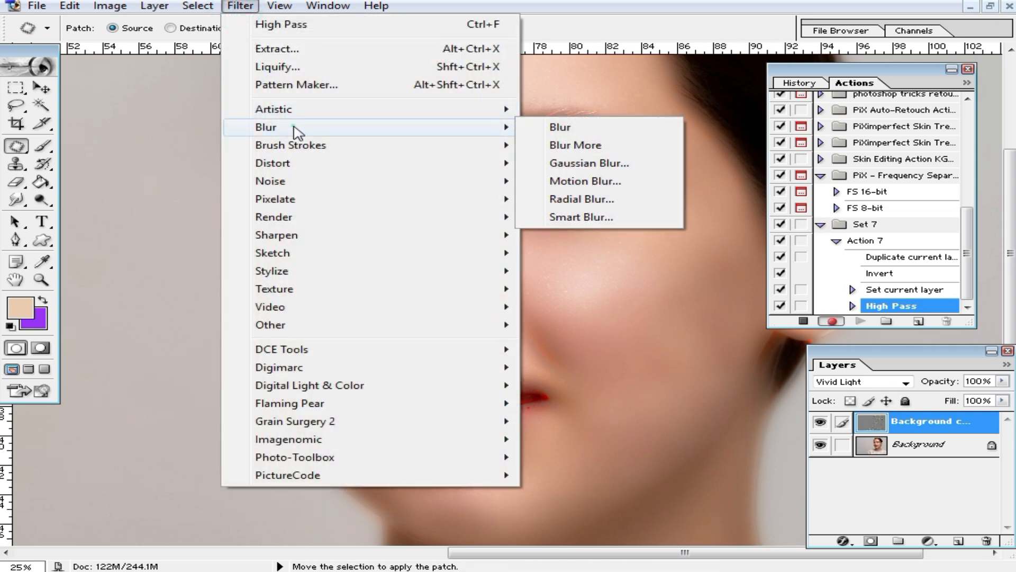
click(592, 167)
drag(835, 113, 773, 121)
drag(705, 359, 660, 359)
click(871, 151)
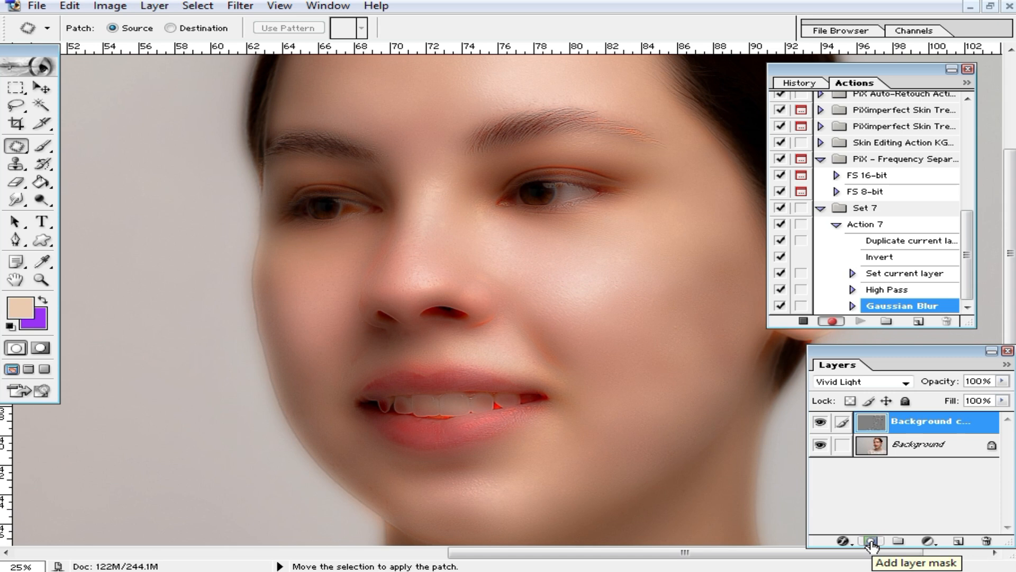
Add a layer mask to the Background copy and invert it to black.
click(871, 541)
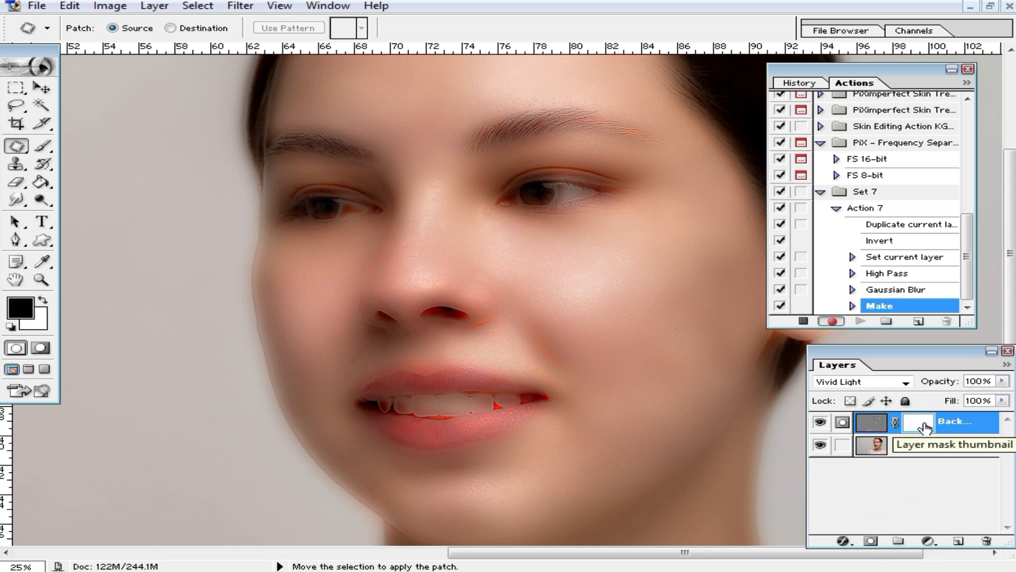
key(ctrl+i)
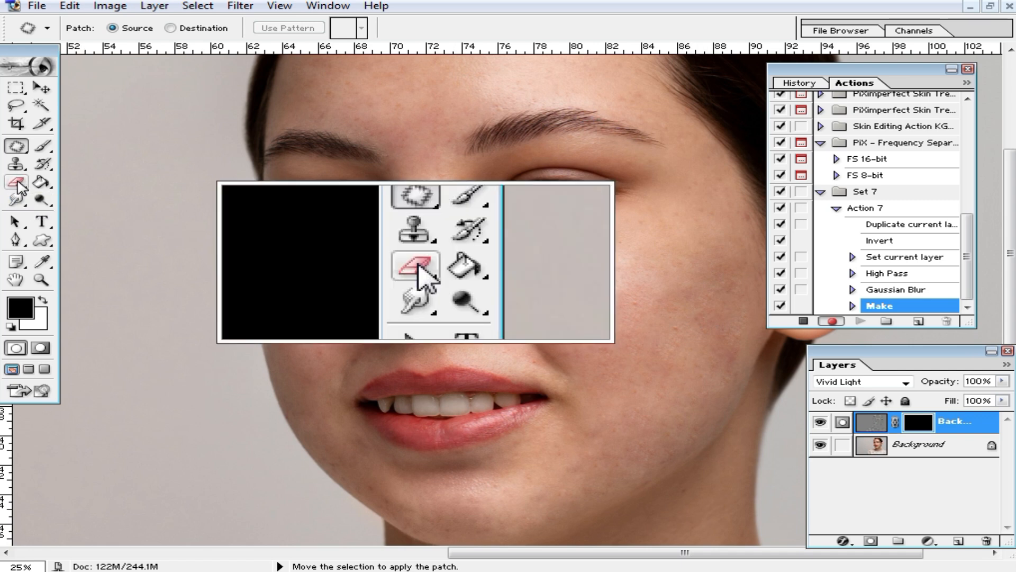
Select the Eraser with a 353 px brush, then stop recording Action 7.
click(17, 183)
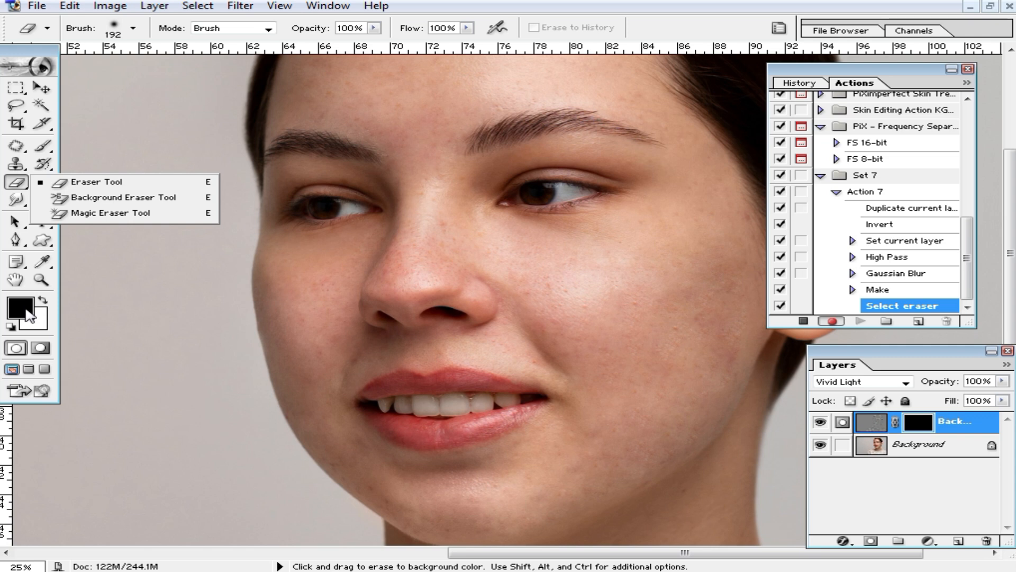
key(ctrl+space)
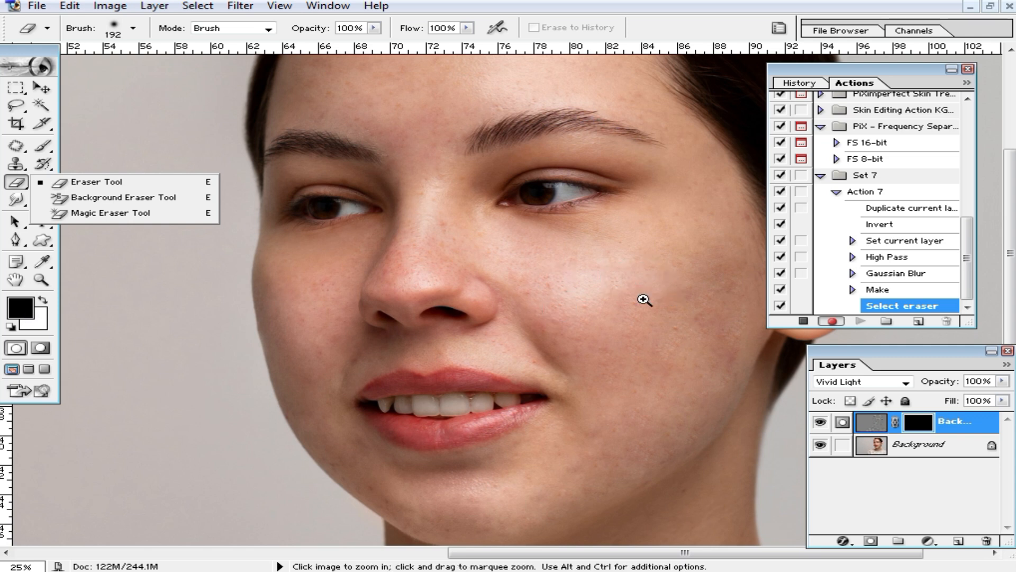
click(647, 297)
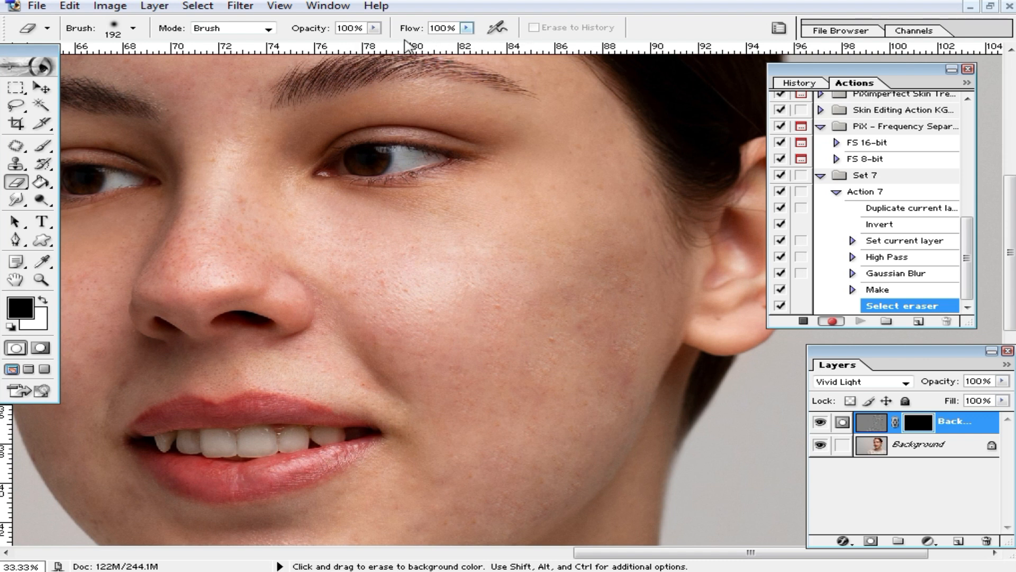
right_click(625, 337)
drag(631, 332, 650, 332)
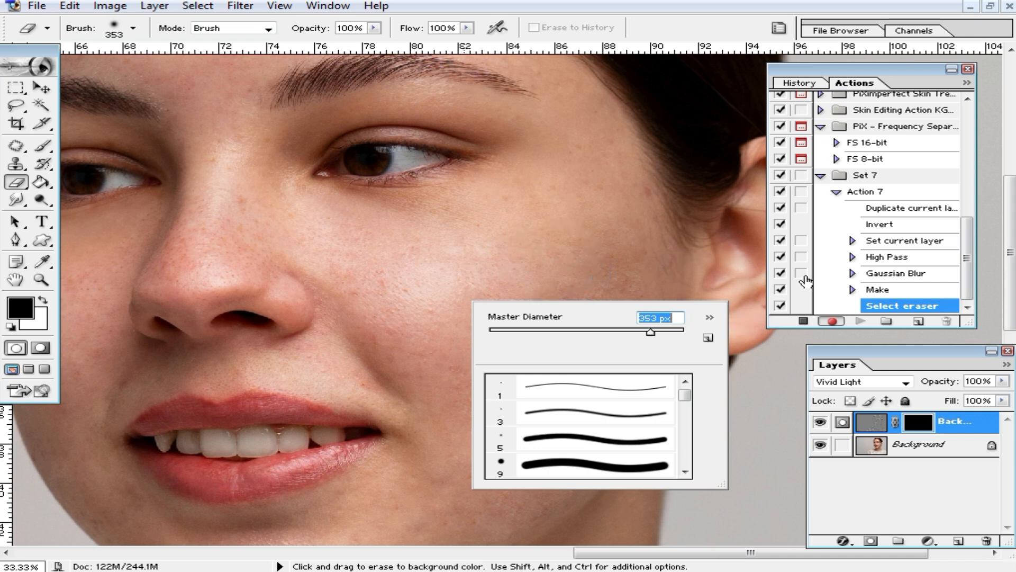
click(778, 322)
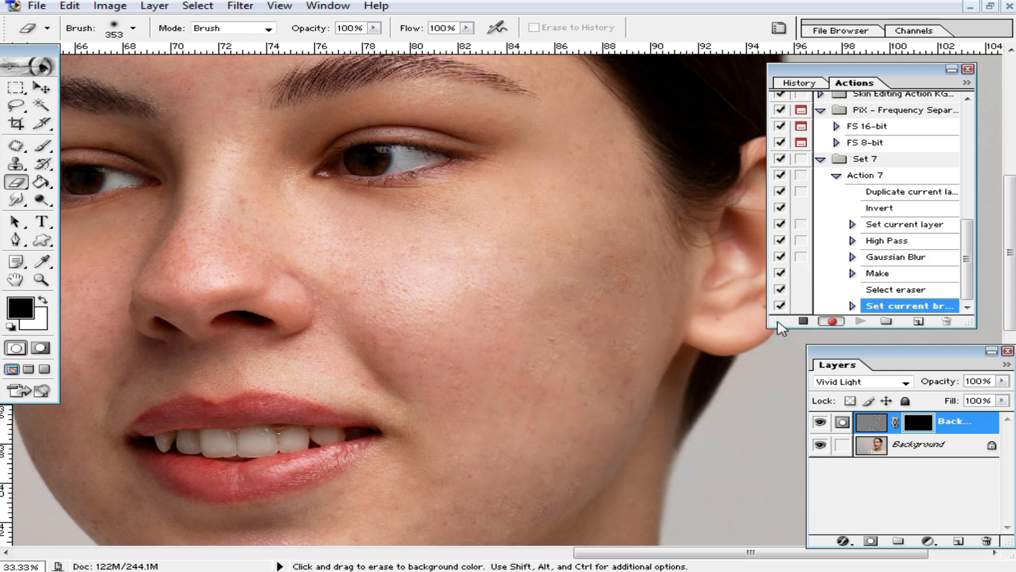
click(803, 321)
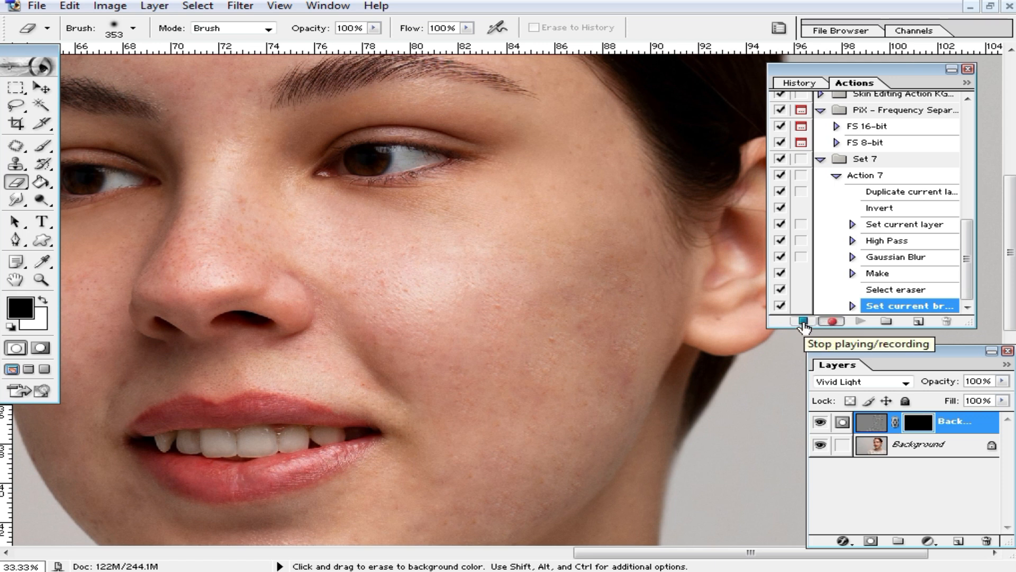
click(803, 321)
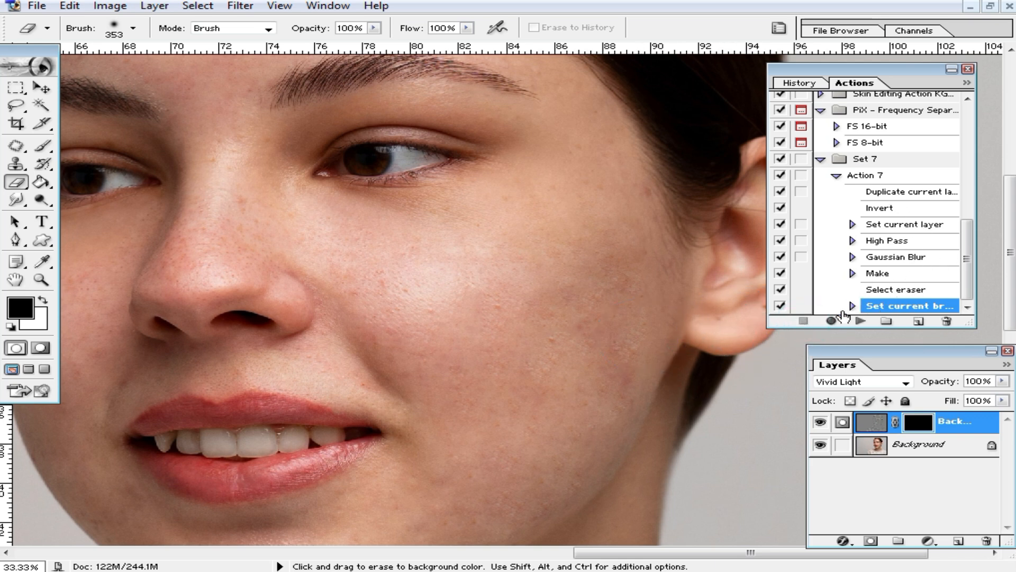
Paint the mask open over the cheeks, jaw, chin and skin below the lips.
key(space)
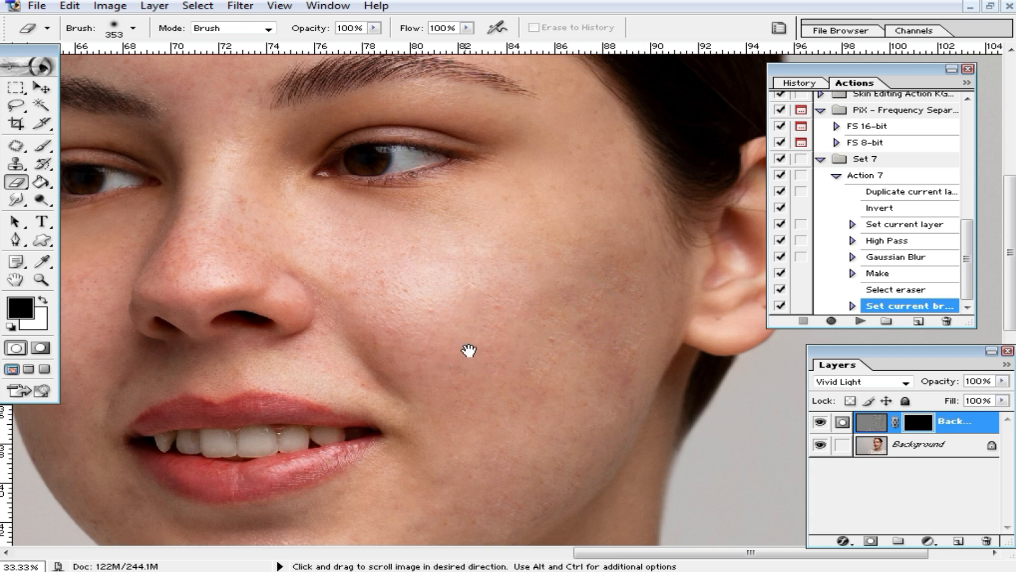
drag(469, 350, 560, 324)
mouse_move(537, 241)
mouse_down()
mouse_move(605, 283)
mouse_move(609, 361)
mouse_move(492, 497)
mouse_move(531, 496)
mouse_move(638, 434)
mouse_move(678, 222)
mouse_move(689, 214)
mouse_move(654, 125)
mouse_move(625, 172)
mouse_move(500, 195)
mouse_move(461, 245)
mouse_move(486, 290)
mouse_move(443, 226)
mouse_move(350, 163)
mouse_move(335, 92)
mouse_move(328, 181)
mouse_move(296, 231)
mouse_move(377, 202)
mouse_move(429, 215)
mouse_move(557, 194)
mouse_move(631, 125)
mouse_move(657, 115)
mouse_move(710, 225)
mouse_up()
key(space)
drag(623, 409, 640, 254)
mouse_move(345, 404)
mouse_down()
mouse_move(608, 344)
mouse_move(552, 318)
mouse_up()
key(space)
drag(481, 285, 575, 364)
mouse_move(429, 426)
mouse_down()
mouse_move(292, 365)
mouse_move(269, 289)
mouse_up()
key(space)
mouse_move(259, 247)
mouse_down()
mouse_move(289, 336)
mouse_move(363, 210)
mouse_move(356, 286)
mouse_move(425, 233)
mouse_move(398, 272)
mouse_move(658, 359)
mouse_move(663, 386)
mouse_up()
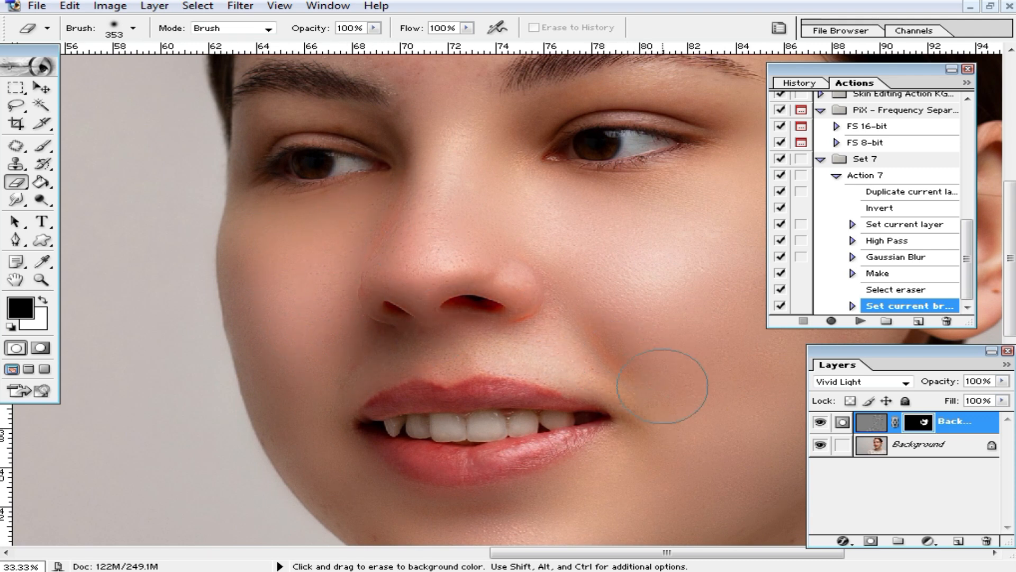
Reveal smoothing across the forehead and between the eyebrows, resizing the brush to 131 px.
key(space)
drag(571, 153, 579, 285)
key(space)
drag(466, 236, 476, 422)
mouse_move(463, 375)
mouse_down()
mouse_move(463, 302)
mouse_move(417, 350)
mouse_move(312, 339)
mouse_move(424, 223)
mouse_move(569, 244)
mouse_move(411, 207)
mouse_move(387, 240)
mouse_move(464, 302)
mouse_move(652, 292)
mouse_up()
key(space)
drag(562, 284, 333, 232)
right_click(434, 240)
click(521, 276)
right_click(493, 213)
drag(597, 249, 631, 249)
click(455, 198)
mouse_move(436, 184)
mouse_down()
mouse_move(454, 180)
mouse_move(469, 254)
mouse_up()
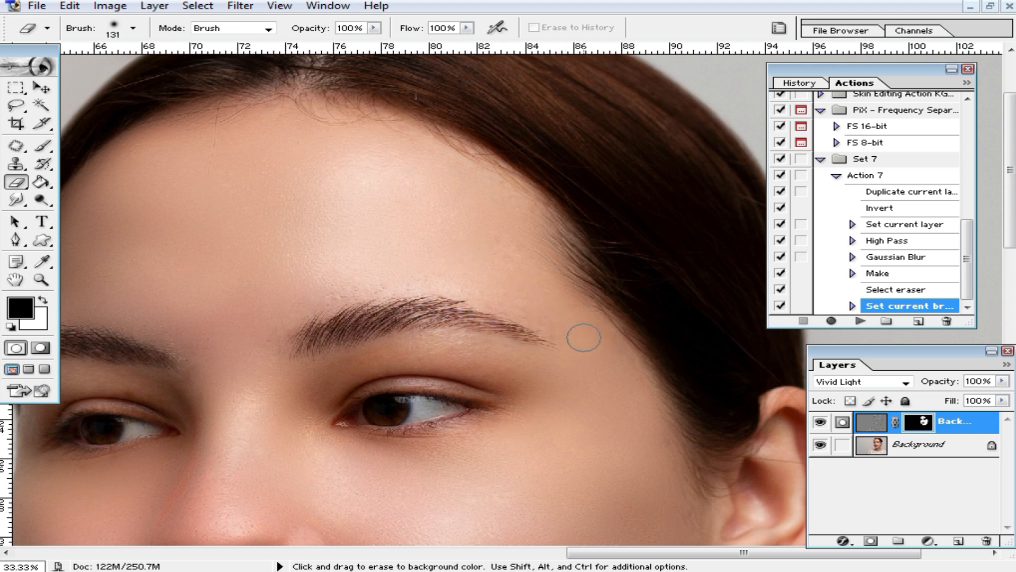
Smooth the skin beside the mouth and on the neck with a 322 px brush.
key(space)
drag(302, 414, 322, 303)
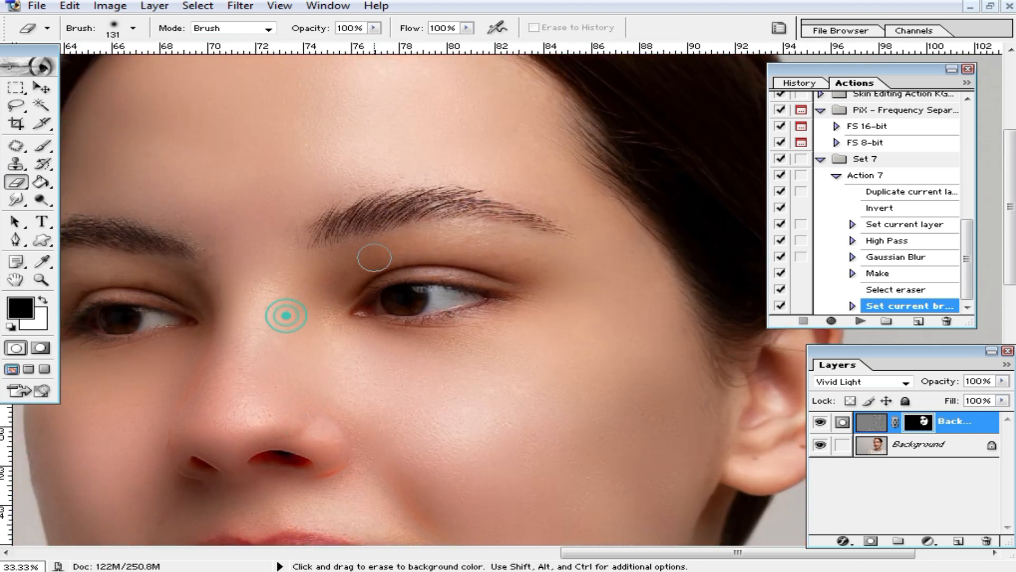
key(space)
drag(535, 437, 535, 209)
drag(375, 301, 430, 307)
key(space)
drag(394, 400, 437, 222)
drag(512, 309, 406, 184)
right_click(460, 255)
click(644, 292)
click(581, 81)
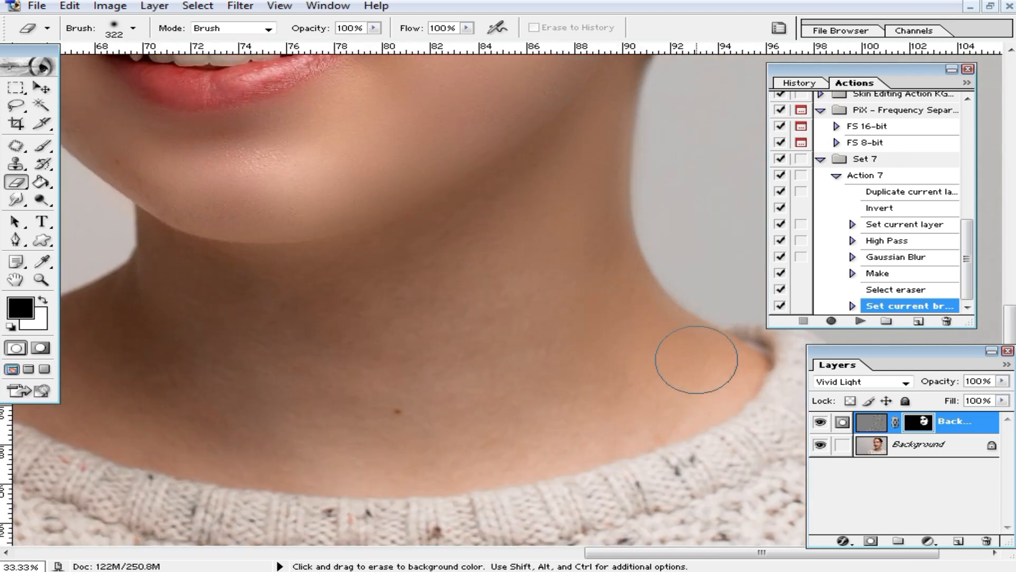
drag(410, 296, 136, 260)
Extend smoothing down the neck, undo the collar spill, and touch up the jaw and cheek.
key(space)
drag(322, 375, 408, 341)
mouse_move(472, 286)
mouse_down()
mouse_move(238, 284)
mouse_move(336, 408)
mouse_move(504, 400)
mouse_move(359, 344)
mouse_move(493, 447)
mouse_move(469, 442)
mouse_up()
key(ctrl+alt+z)
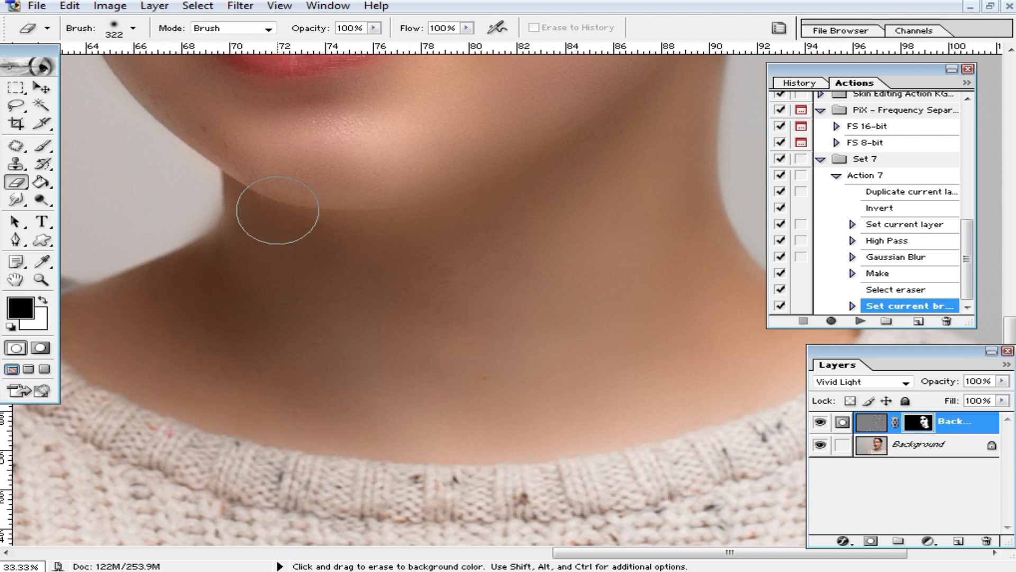
mouse_move(327, 156)
mouse_down()
mouse_move(185, 96)
mouse_move(281, 200)
mouse_up()
ctrl+alt+click(484, 140)
drag(503, 161, 534, 314)
drag(581, 295, 537, 201)
ctrl+alt+click(546, 284)
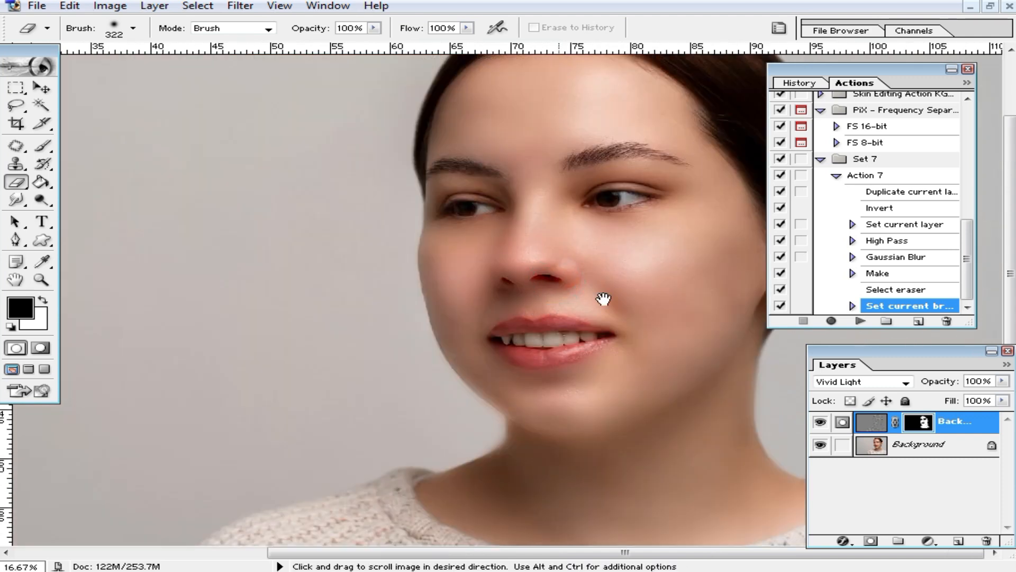
ctrl+click(637, 326)
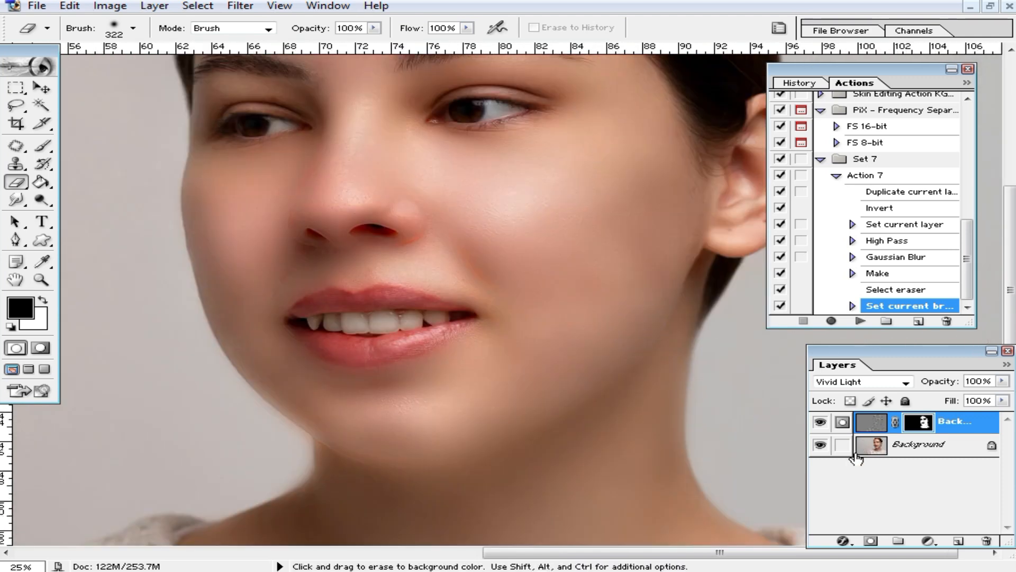
Lower the smoothing layer's fill to 67% and merge visible layers into one Background.
drag(1005, 407, 982, 419)
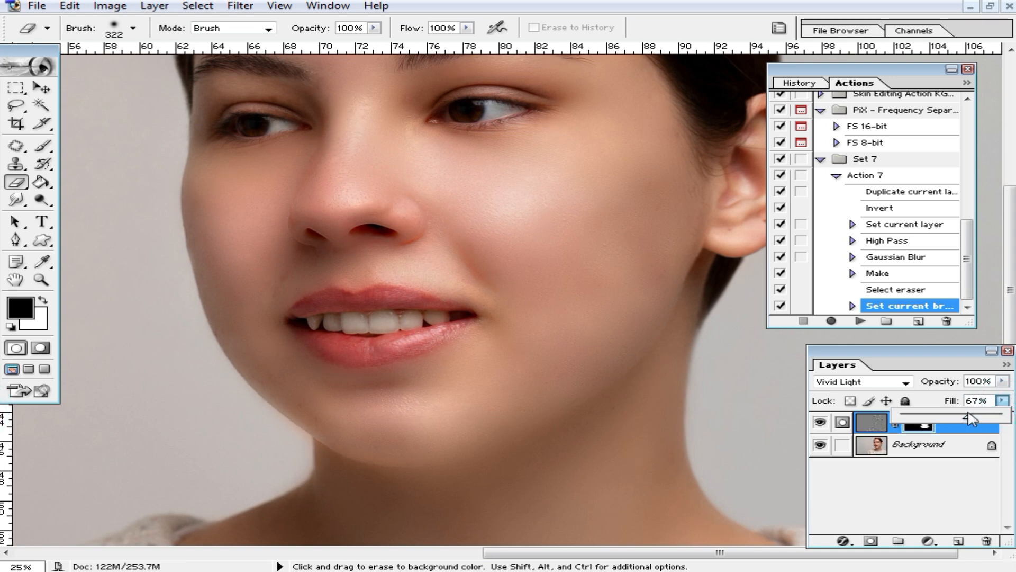
scroll(672, 397, up, 2)
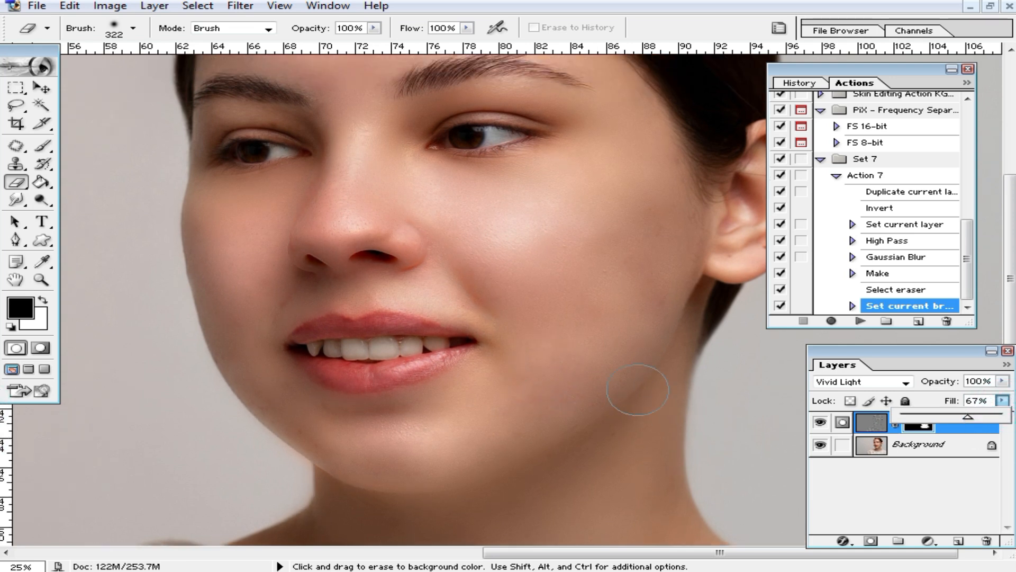
scroll(609, 381, up, 2)
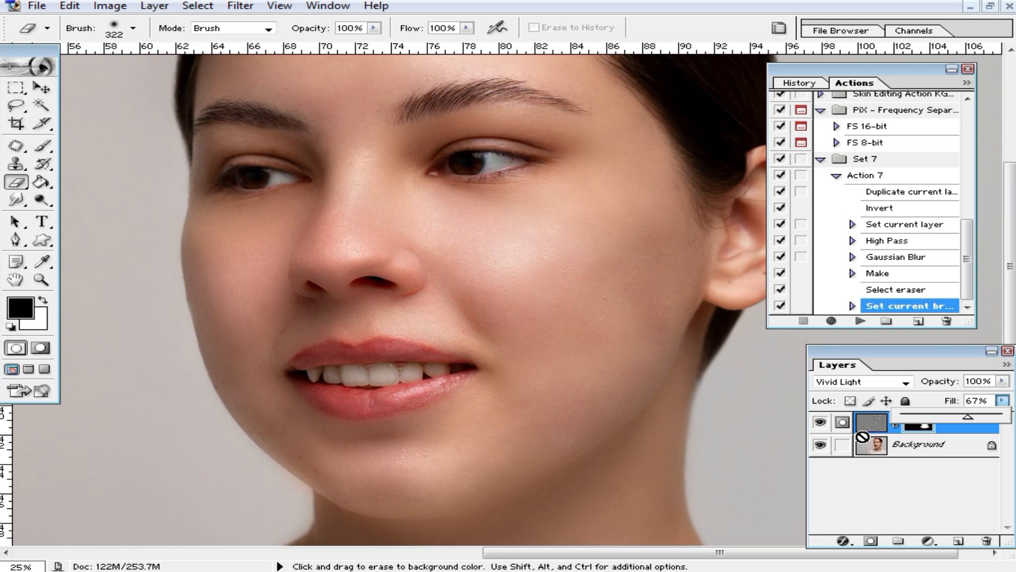
key(ctrl+shift+e)
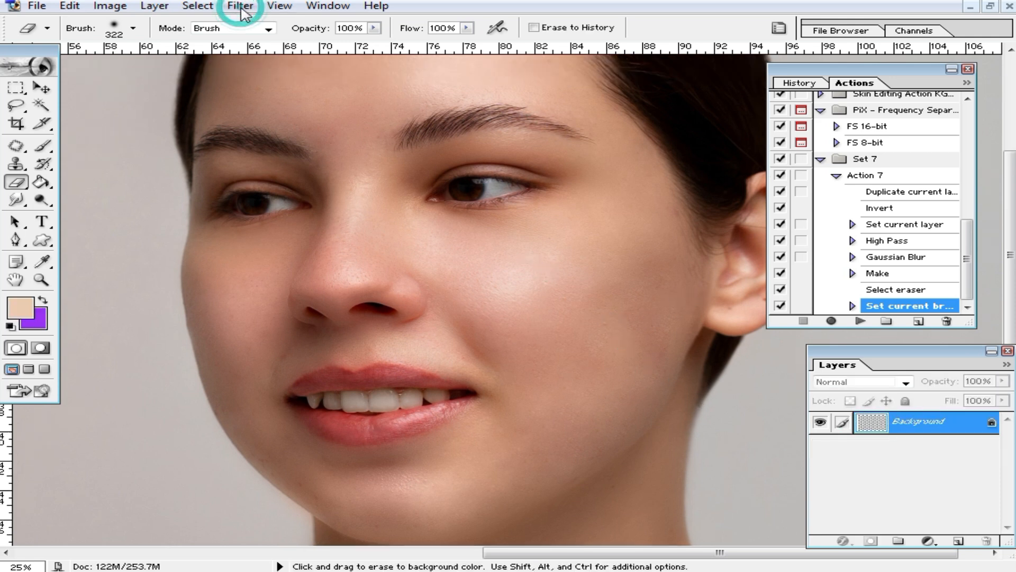
click(241, 8)
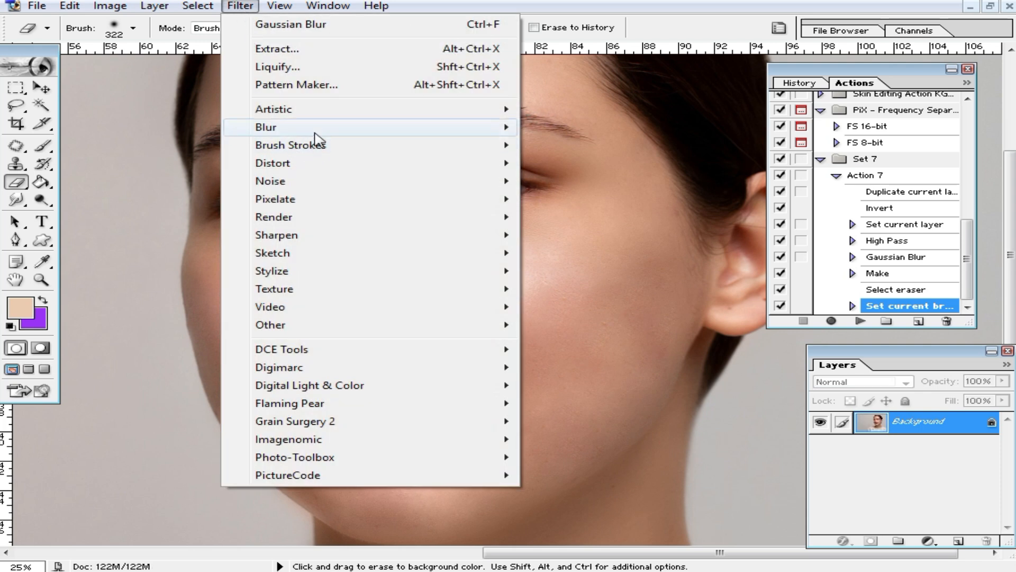
mouse_move(320, 129)
click(651, 101)
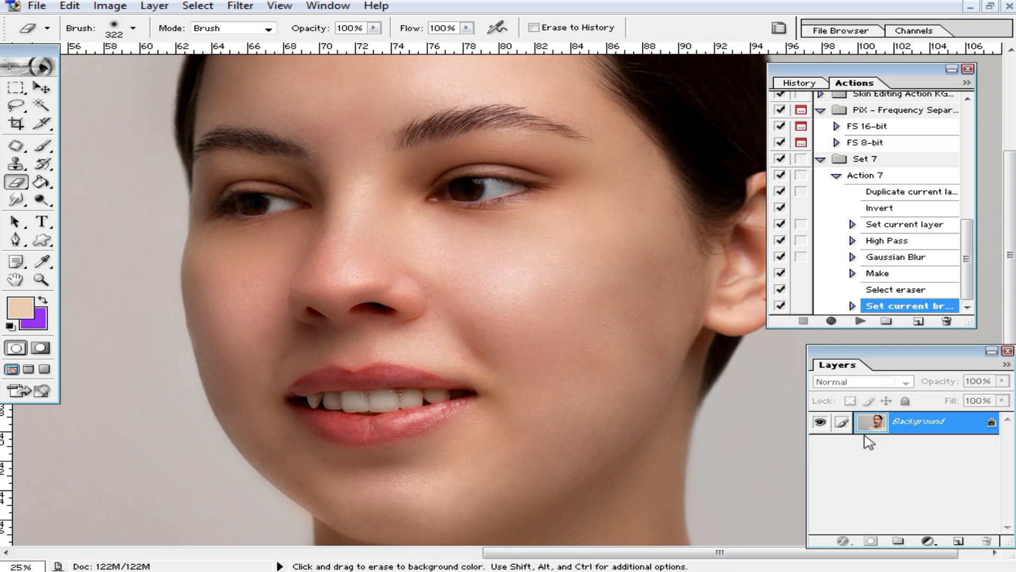
Duplicate the image to Layer 1, apply a 25.4-pixel Gaussian Blur, and add a layer mask.
key(ctrl+j)
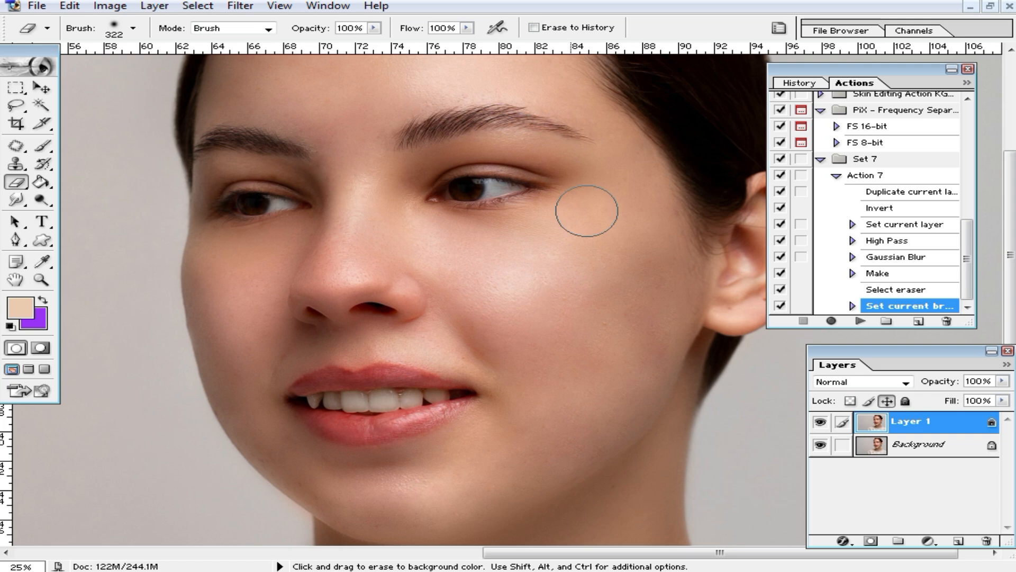
click(239, 6)
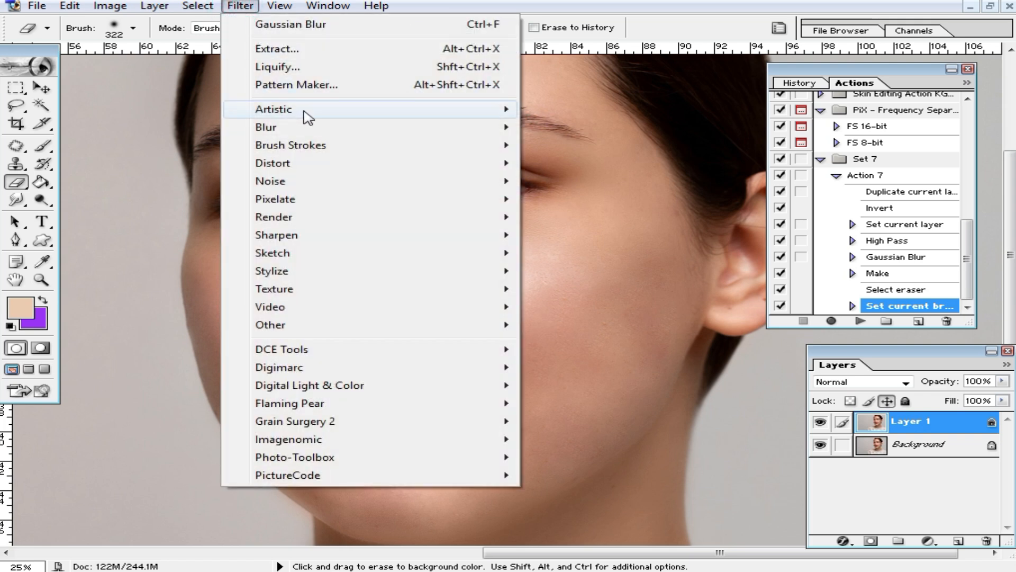
mouse_move(313, 129)
click(604, 162)
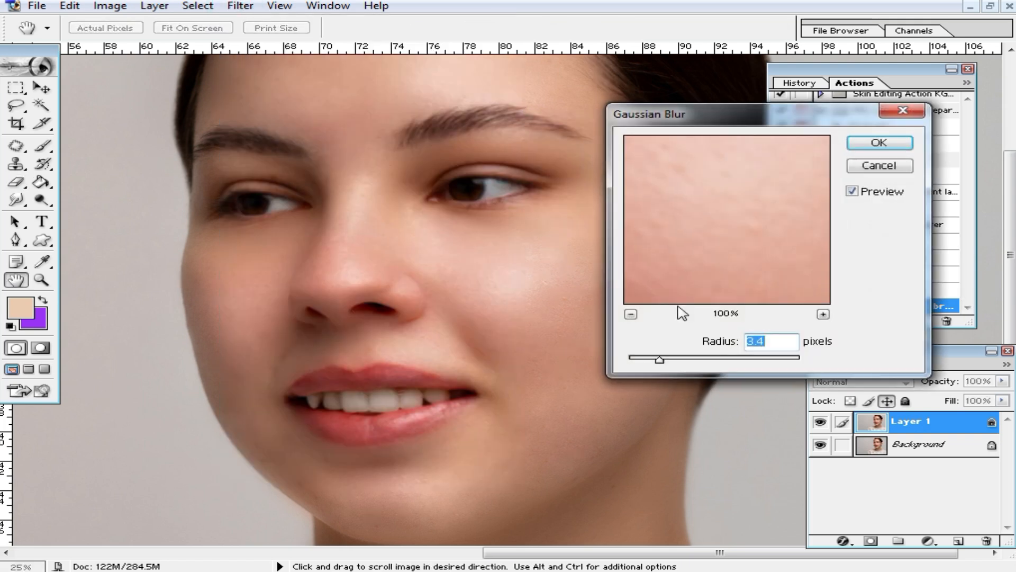
mouse_move(694, 360)
mouse_down()
mouse_move(753, 365)
mouse_move(703, 359)
mouse_up()
click(878, 147)
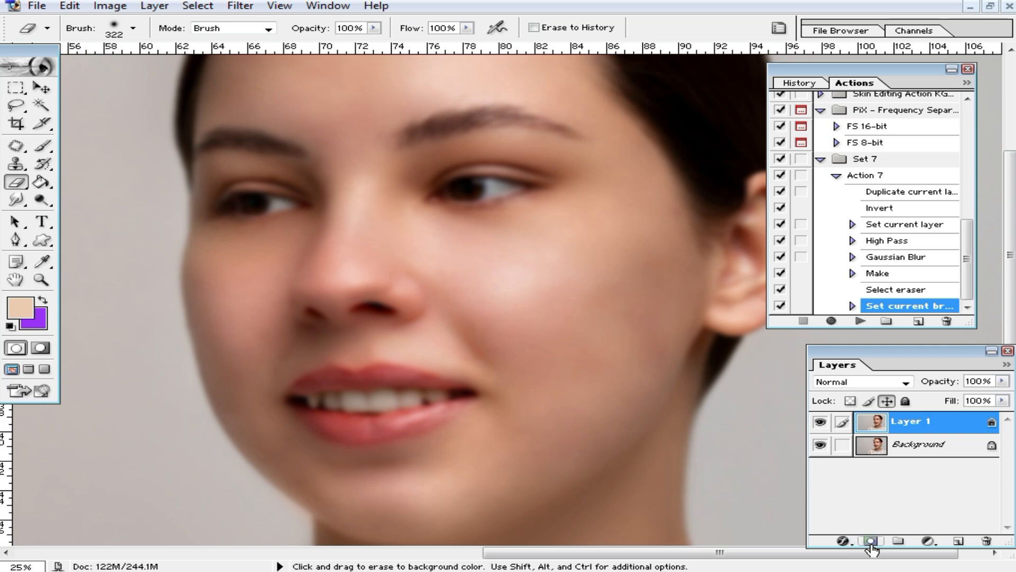
click(871, 542)
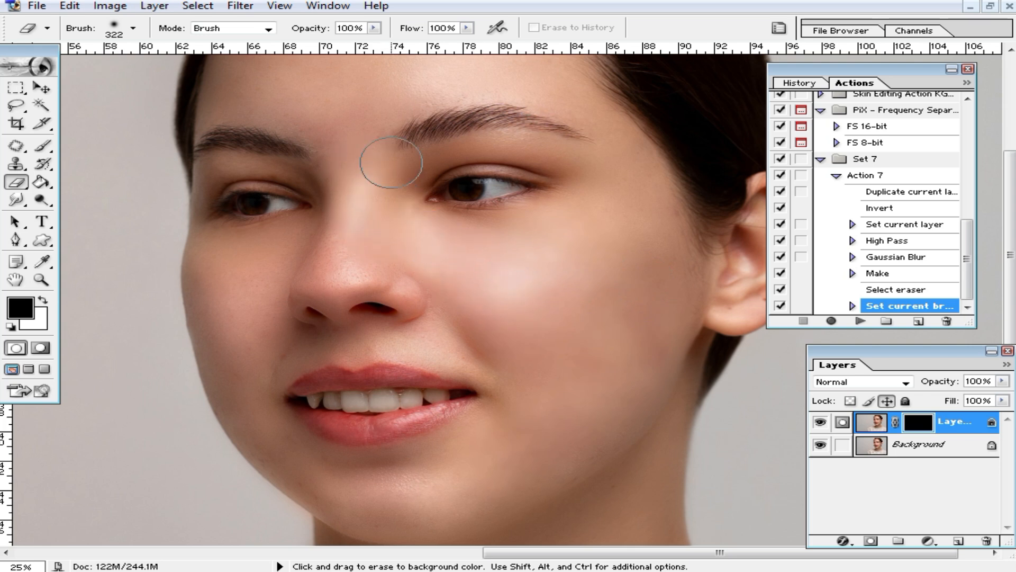
Paint the mask to reveal smoothed skin on the lower face, forehead and around the eye.
drag(430, 464, 521, 443)
key(space)
drag(606, 281, 591, 377)
mouse_move(399, 152)
mouse_down()
mouse_move(367, 223)
mouse_move(263, 171)
mouse_move(309, 110)
mouse_move(278, 148)
mouse_up()
mouse_move(400, 307)
mouse_down()
mouse_move(561, 258)
mouse_move(559, 297)
mouse_up()
key(space)
drag(554, 343, 578, 236)
key(space)
drag(542, 296, 543, 238)
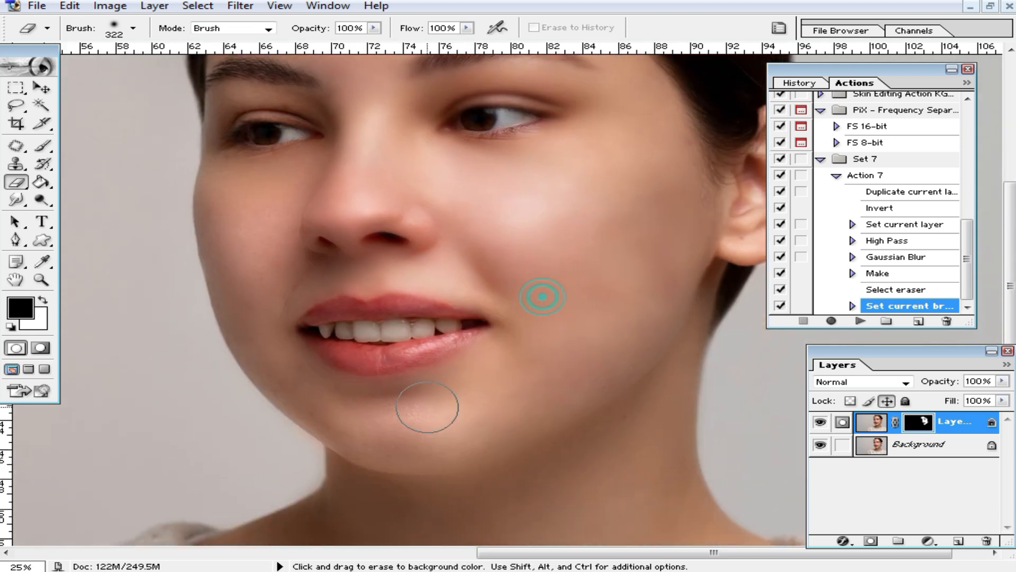
Paint the mask over the cheek, jaw, neck and forehead to smooth that skin.
key(space)
mouse_move(554, 379)
mouse_down()
mouse_move(561, 272)
mouse_move(652, 274)
mouse_move(519, 351)
mouse_up()
drag(419, 333, 317, 296)
key(space)
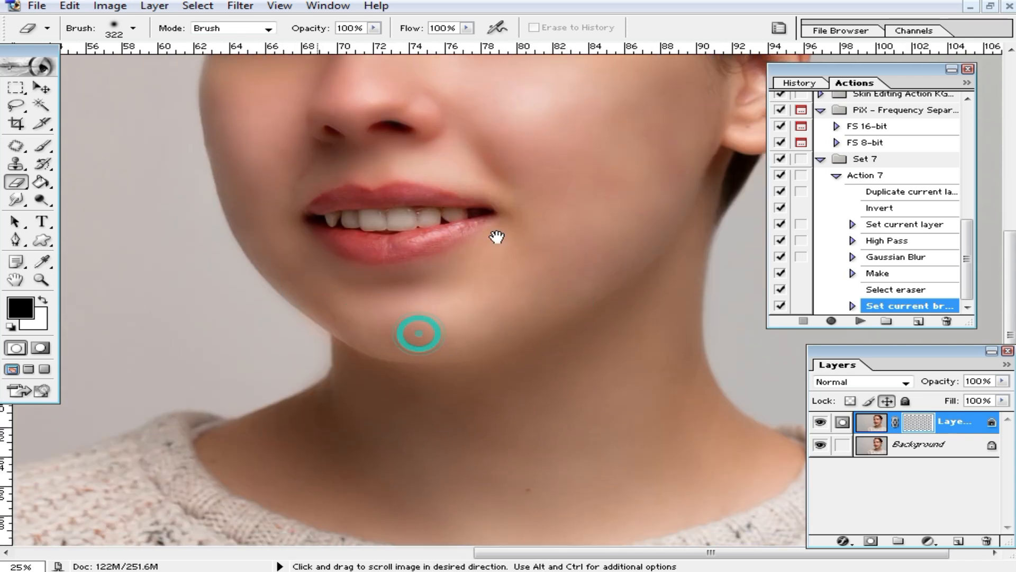
drag(497, 237, 504, 400)
key(ctrl+space)
ctrl+click(563, 283)
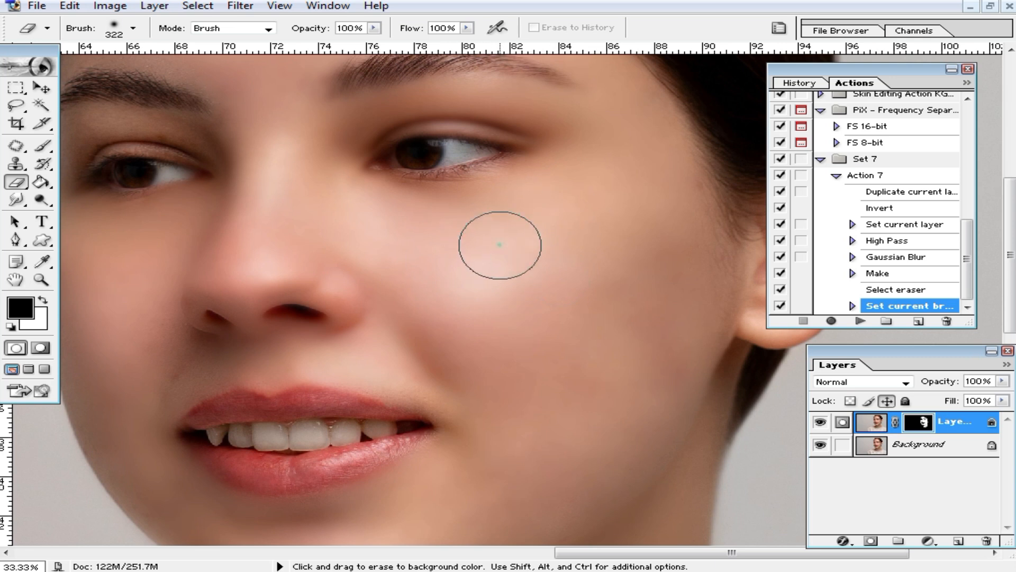
key(space)
drag(601, 172, 586, 302)
key(space)
drag(448, 176, 521, 281)
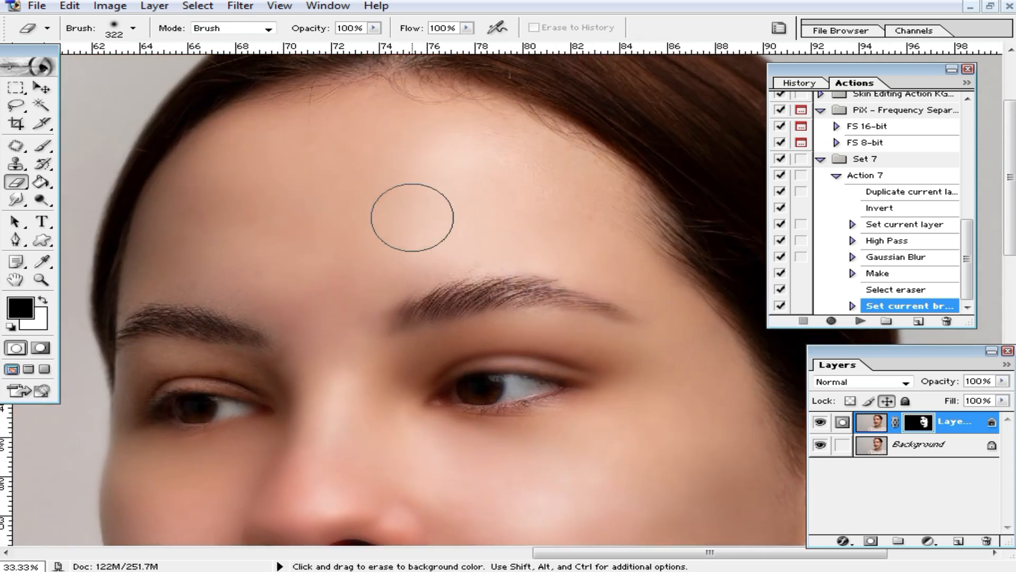
Zoom out to the whole portrait and merge the visible layers into the Background.
ctrl+alt+click(531, 381)
ctrl+alt+click(526, 386)
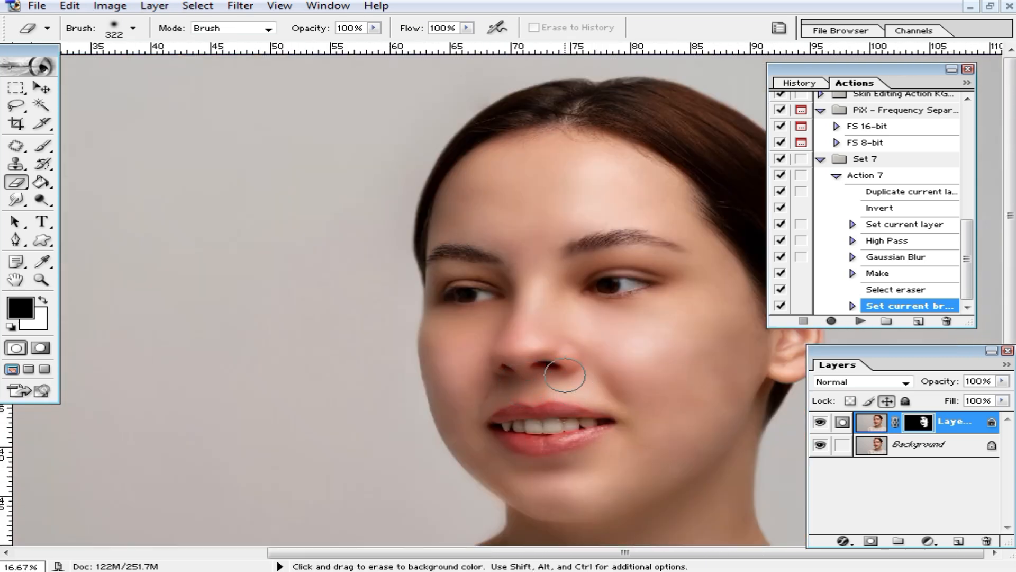
ctrl+alt+click(634, 357)
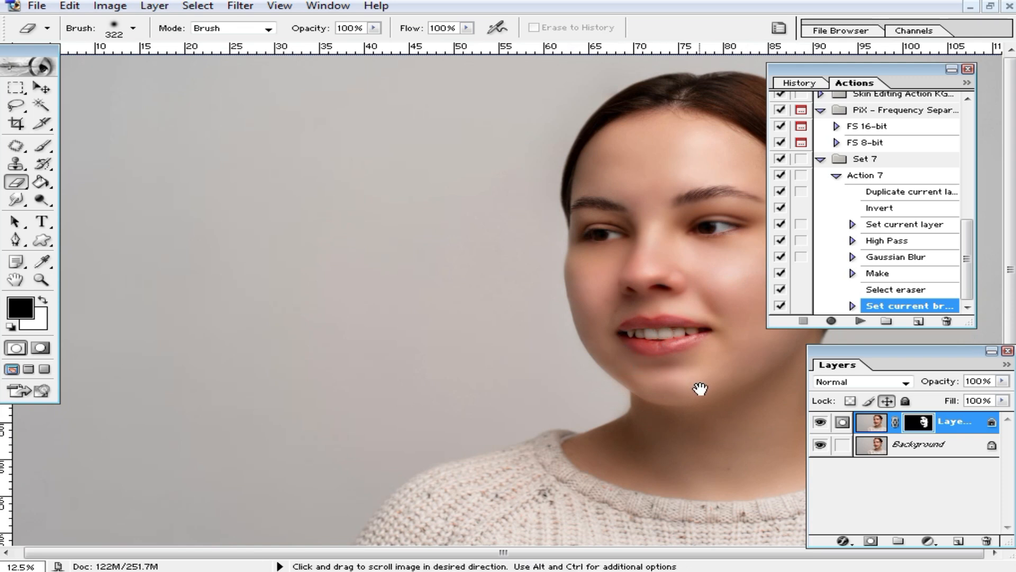
drag(699, 389, 699, 360)
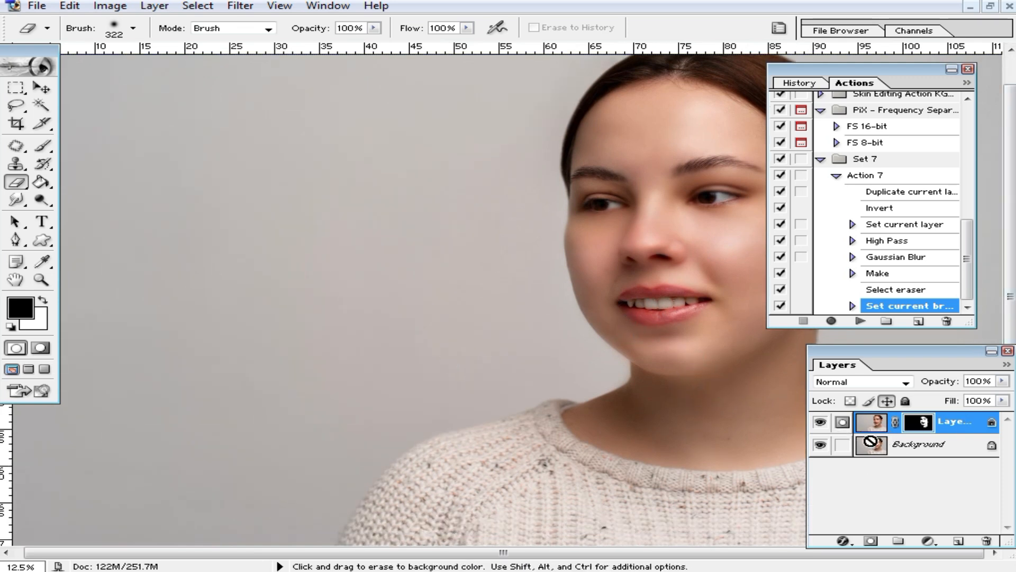
key(ctrl+shift+e)
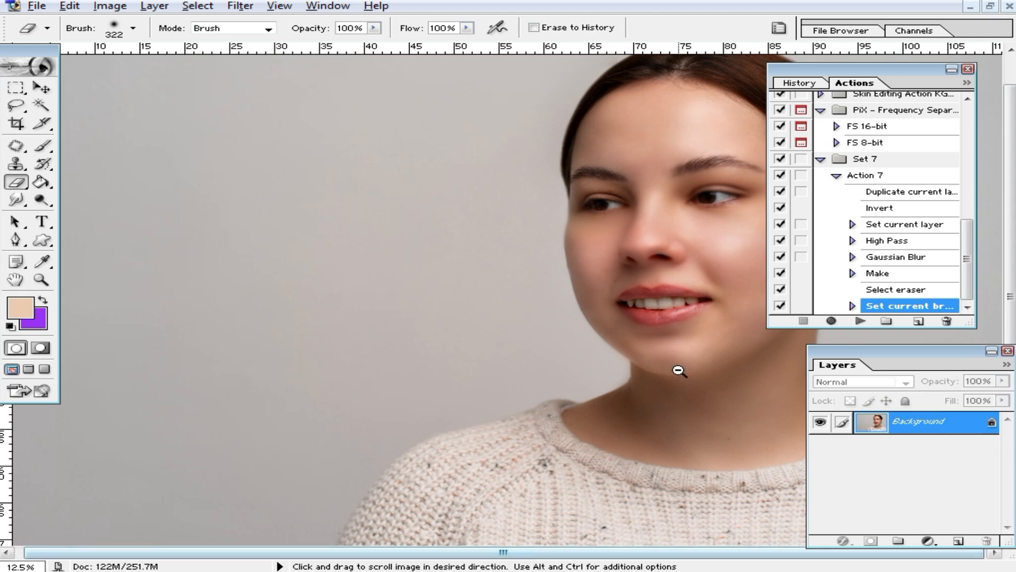
Save the portrait to the Desktop as JPEG '6666' with default quality, then close it.
alt+click(679, 372)
alt+click(679, 374)
key(ctrl+0)
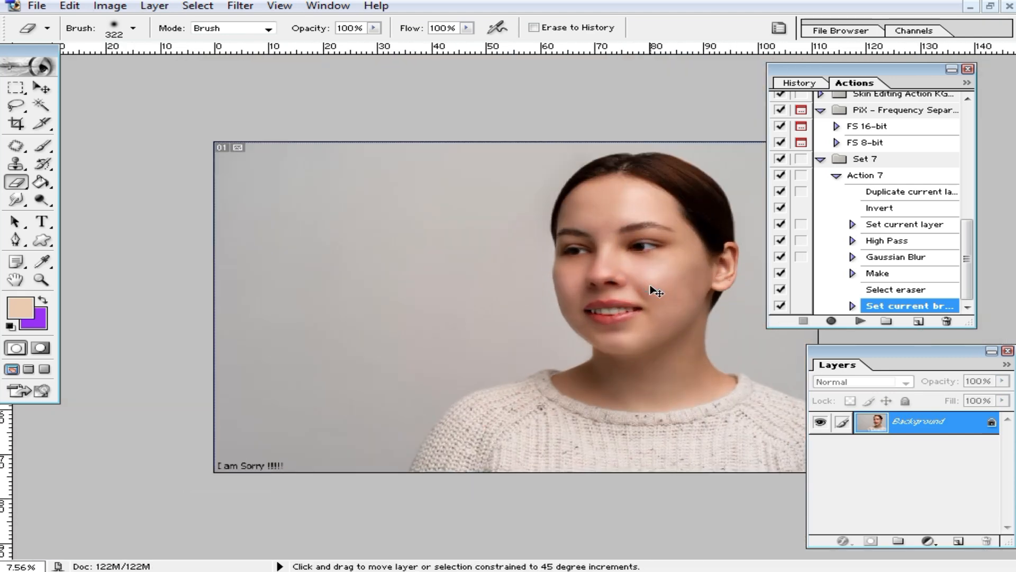
key(ctrl+shift+s)
click(307, 137)
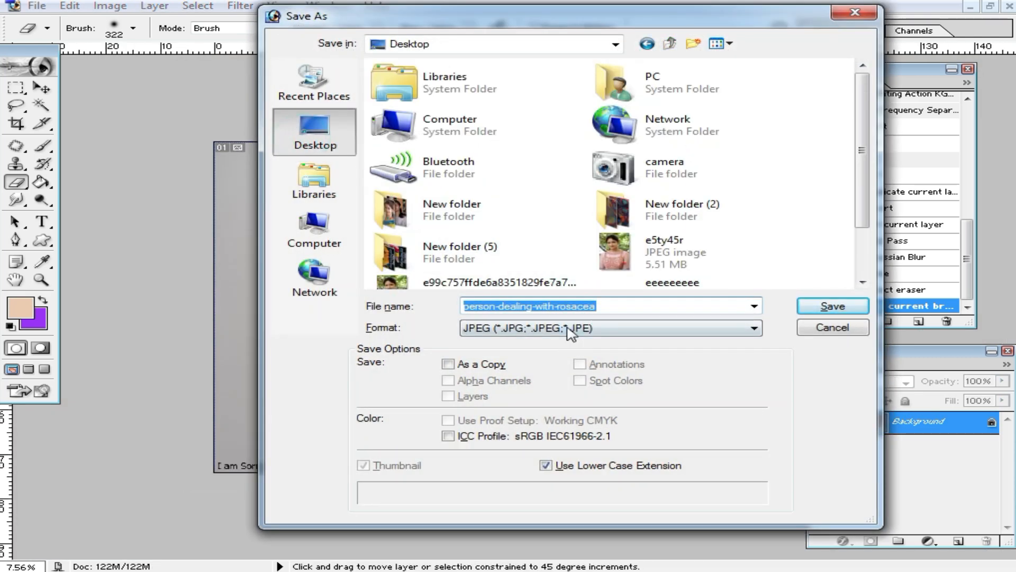
text(6666)
click(833, 306)
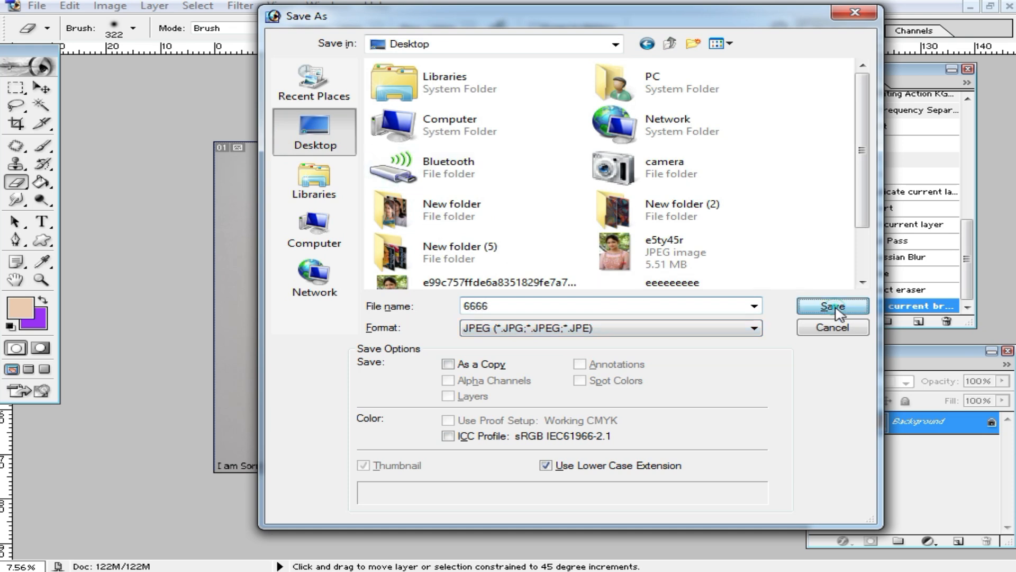
click(652, 174)
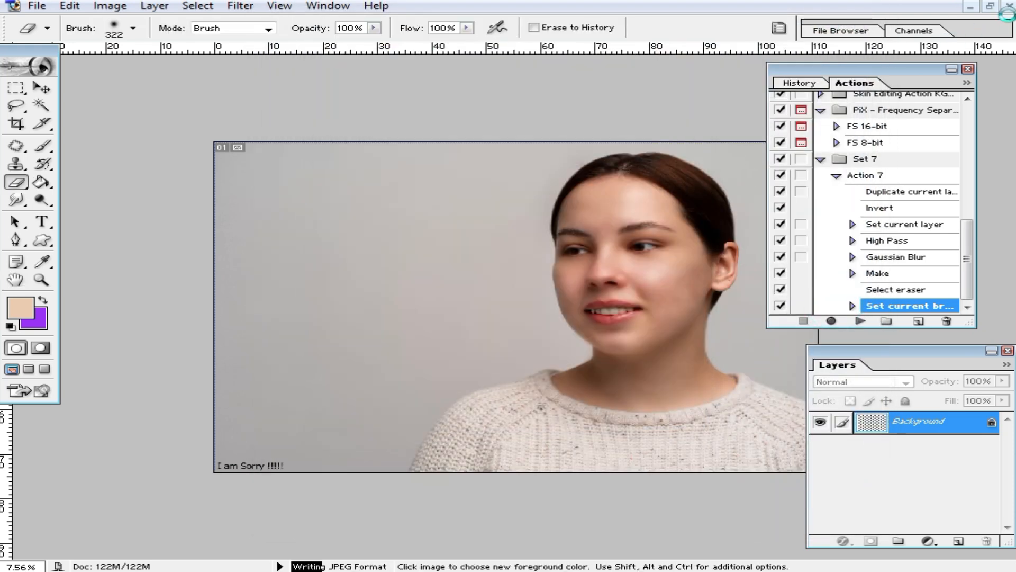
key(ctrl+w)
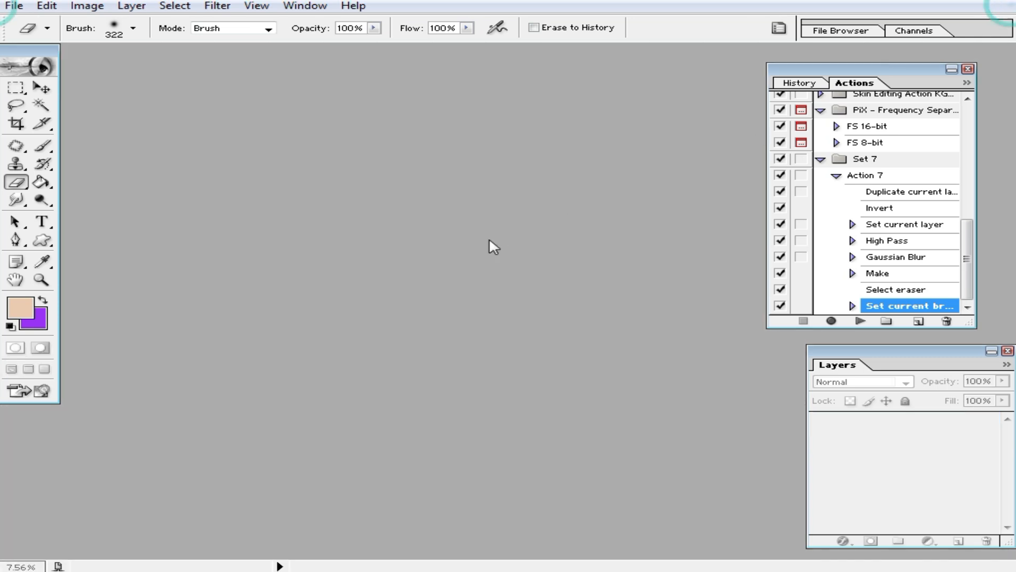
Open person-dealing-with-rosacea from the New folder and fit it in the window.
key(ctrl+o)
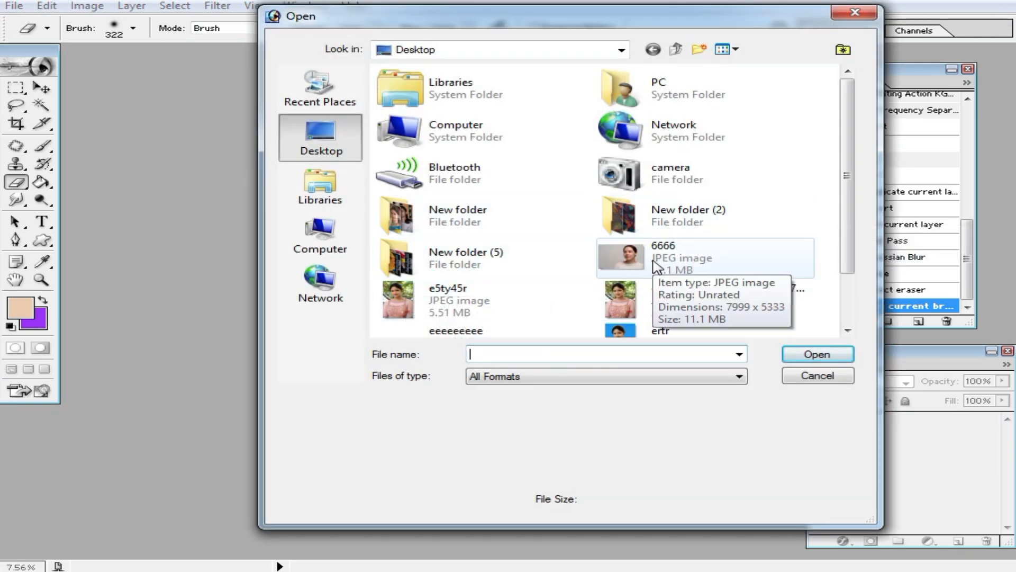
double_click(437, 231)
scroll(640, 324, down, 5)
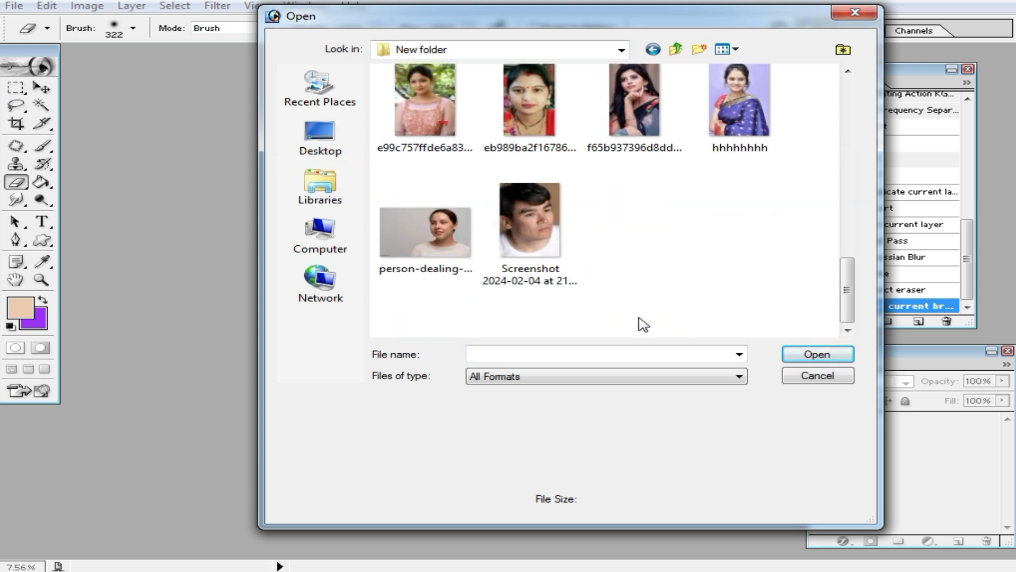
double_click(432, 231)
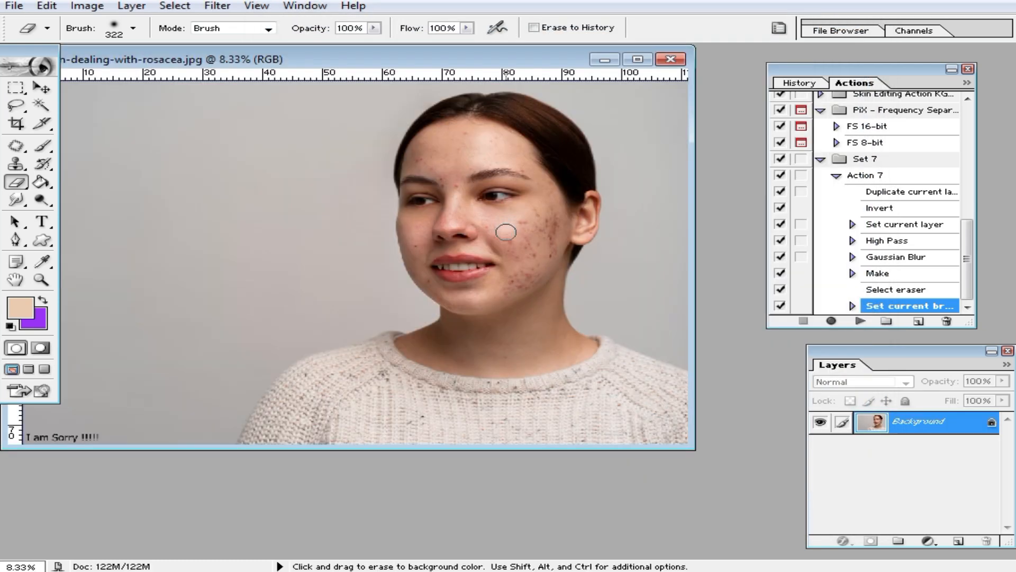
double_click(561, 59)
key(ctrl+minus)
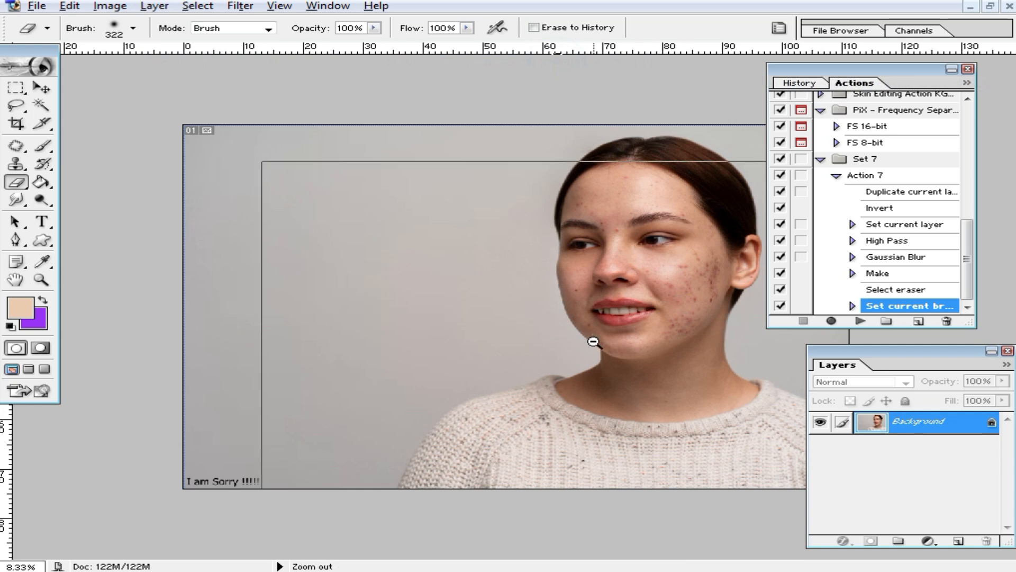
Crop the portrait twice to a tighter frame around the face and shoulders.
key(c)
drag(408, 141, 675, 448)
right_click(579, 303)
click(629, 330)
drag(404, 154, 889, 520)
double_click(681, 389)
drag(358, 164, 735, 495)
double_click(574, 357)
scroll(583, 363, up, 5)
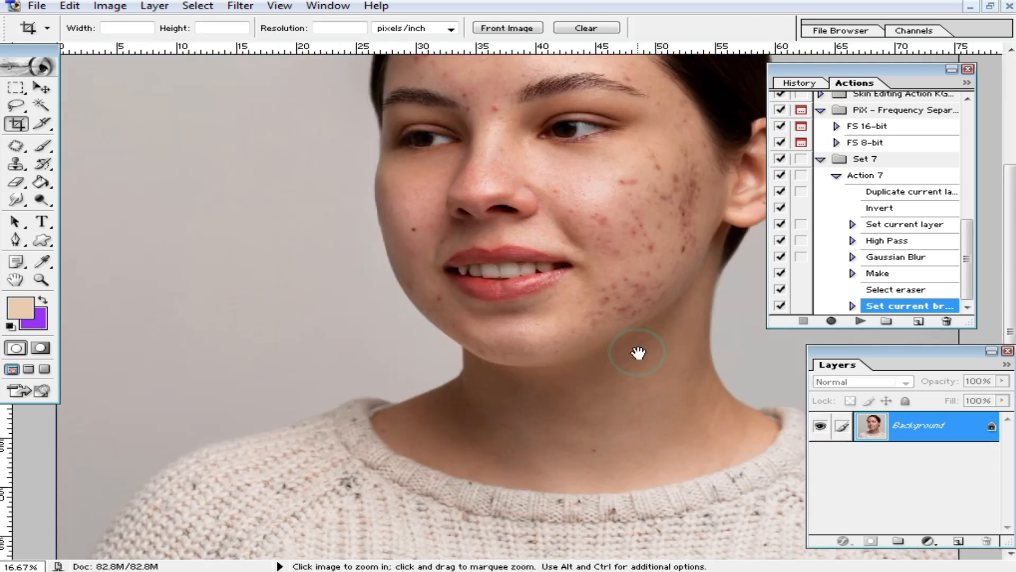
click(638, 353)
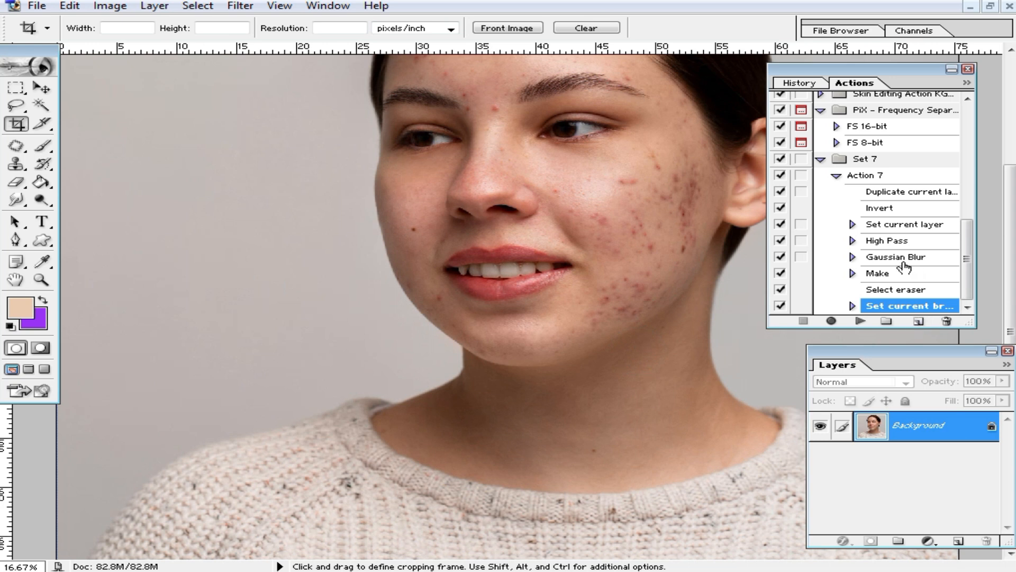
Expand Set 7 in the Actions panel and play Action 7 on the new portrait.
scroll(905, 267, up, 1)
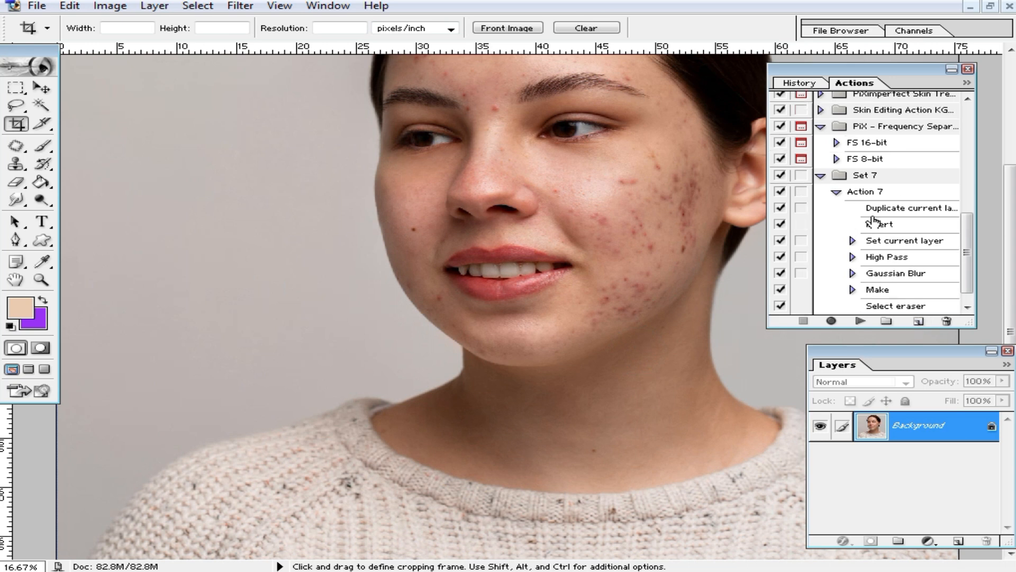
click(823, 177)
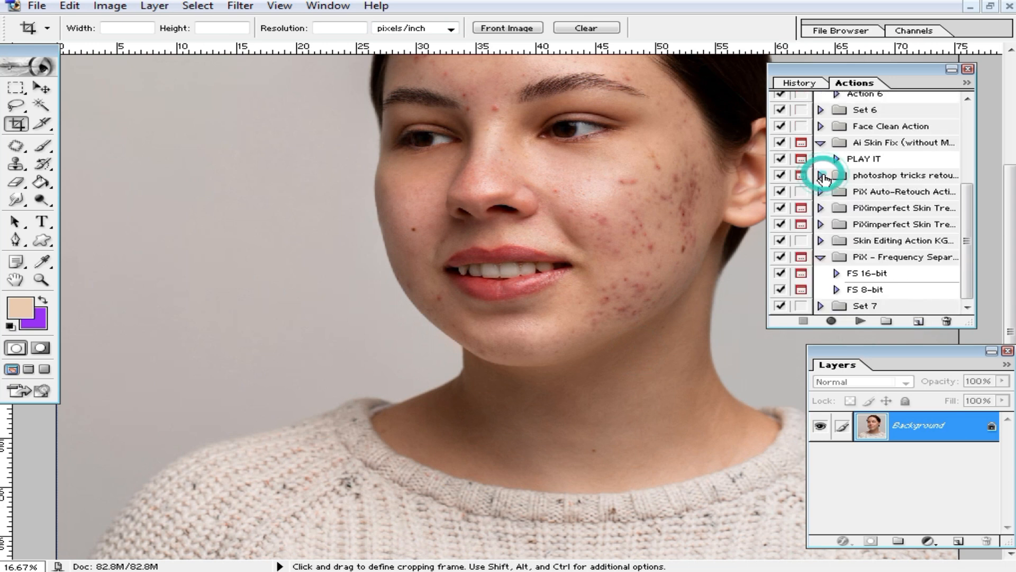
click(822, 307)
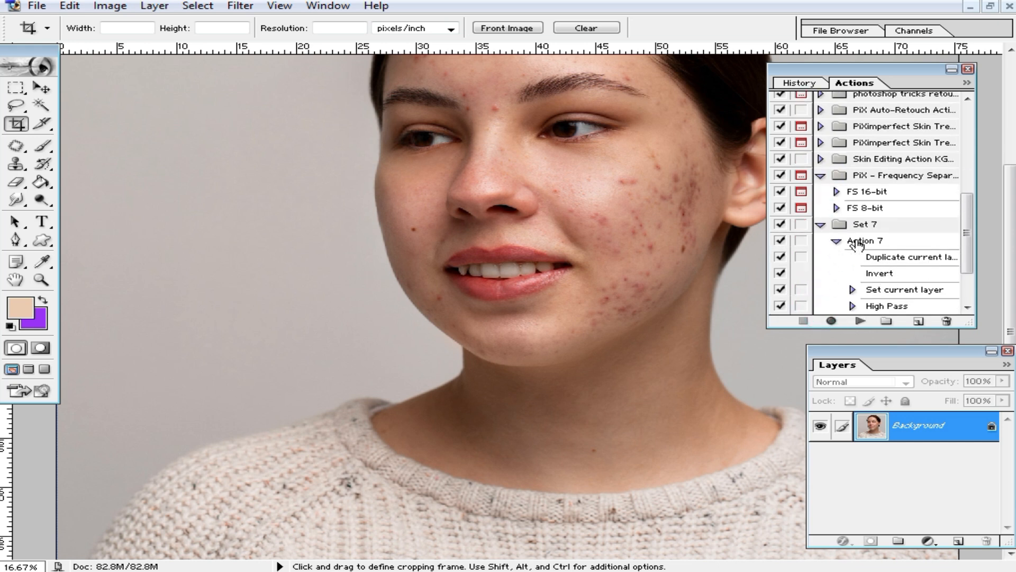
click(864, 242)
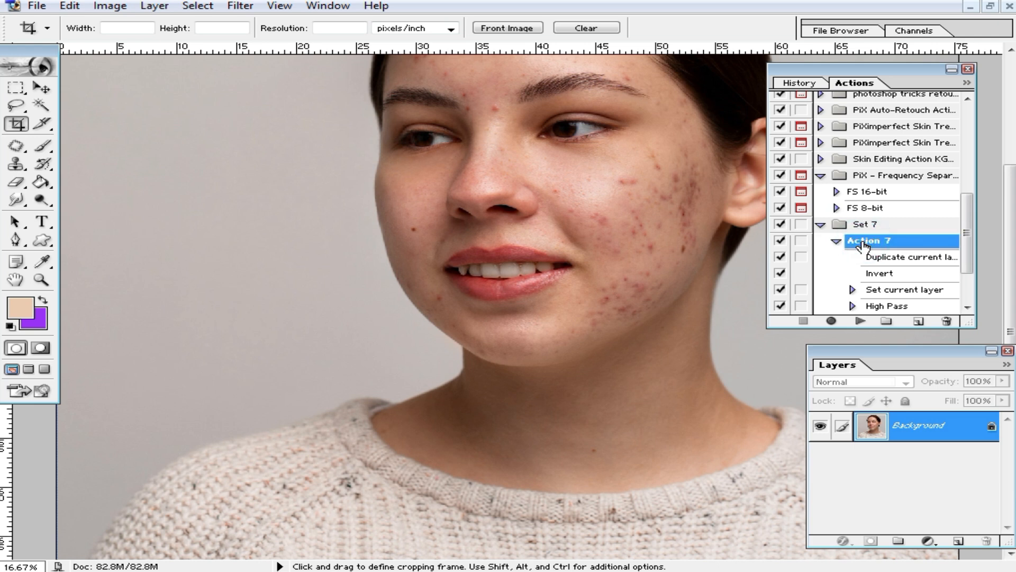
click(863, 322)
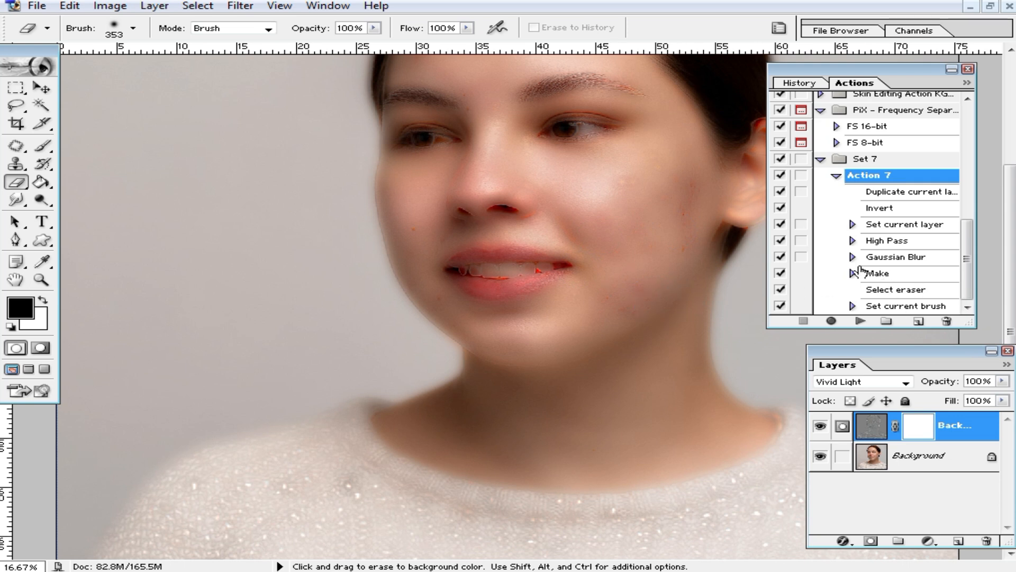
Make Action 7's High Pass and Gaussian Blur steps pause for settings, and delete Background copy.
click(802, 241)
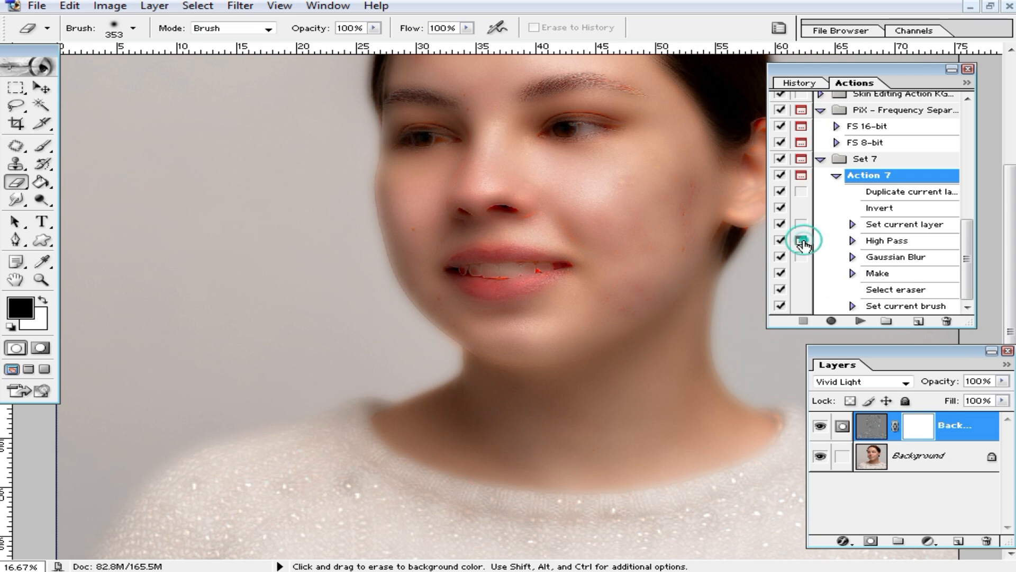
click(801, 258)
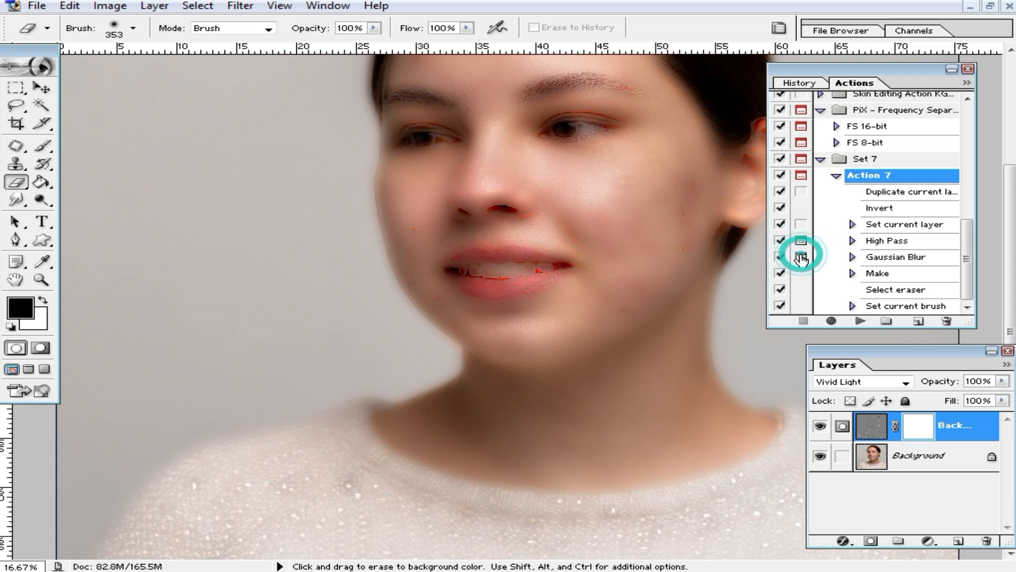
click(886, 424)
right_click(887, 423)
click(849, 295)
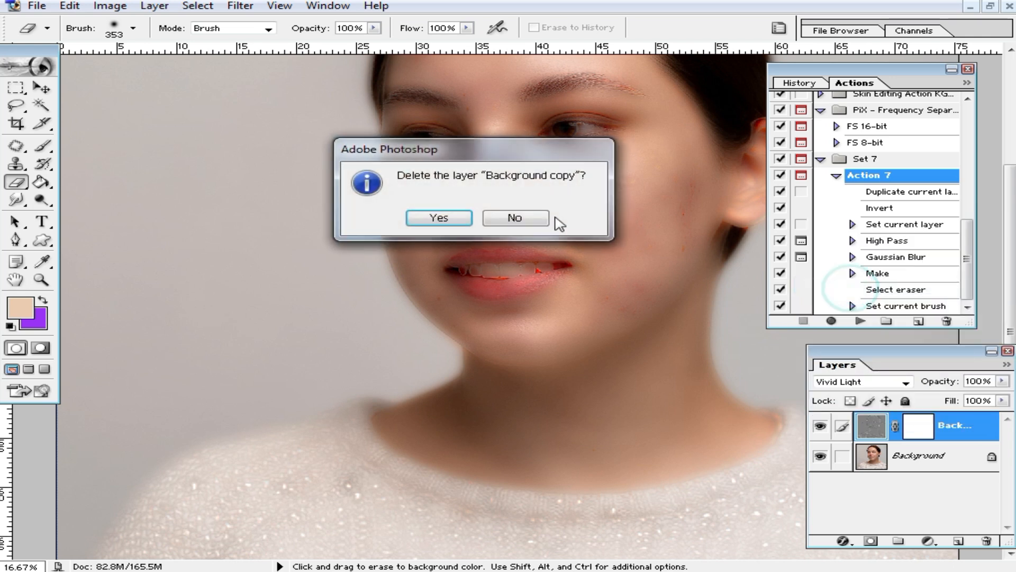
click(440, 218)
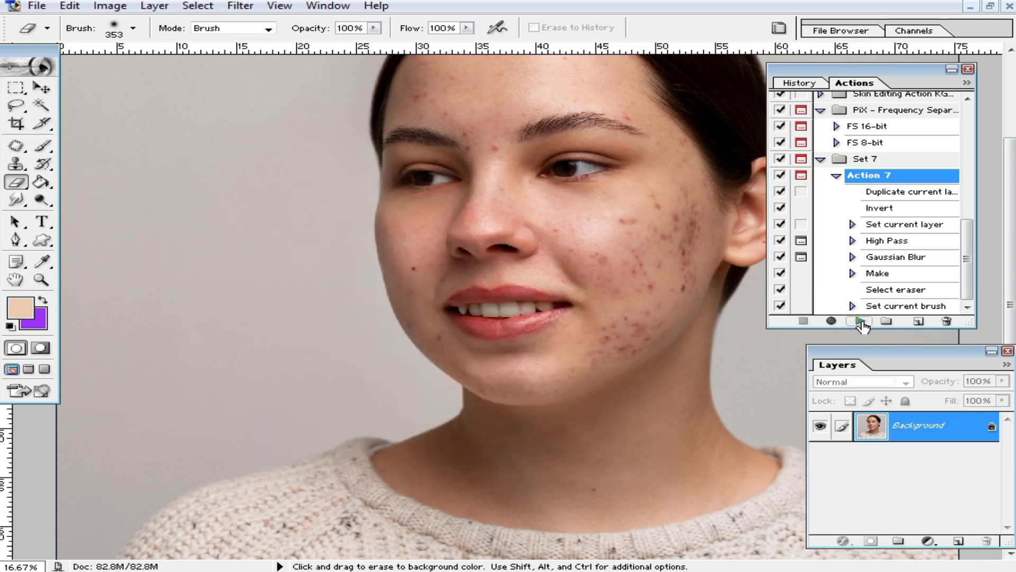
Replay Action 7 with High Pass radius about 35 and Gaussian Blur radius 0.2 pixels.
click(861, 321)
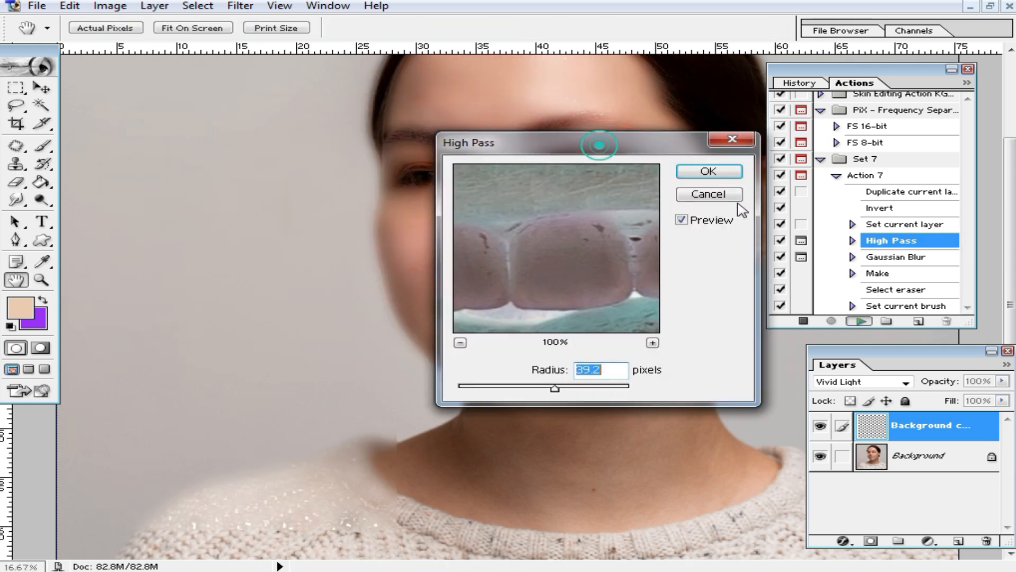
drag(580, 137, 765, 177)
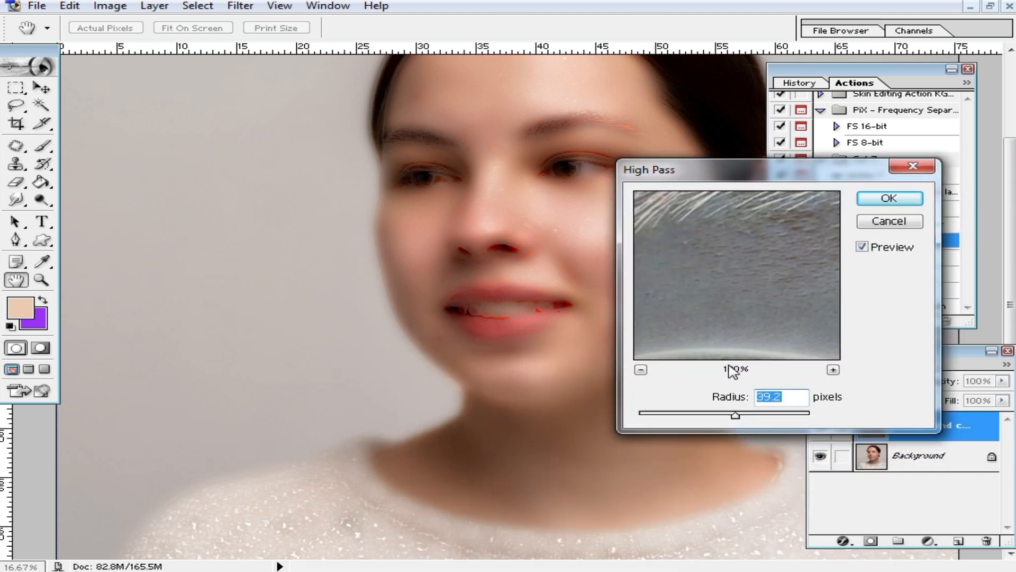
mouse_move(735, 416)
mouse_down()
mouse_move(702, 418)
mouse_move(742, 419)
mouse_up()
click(740, 416)
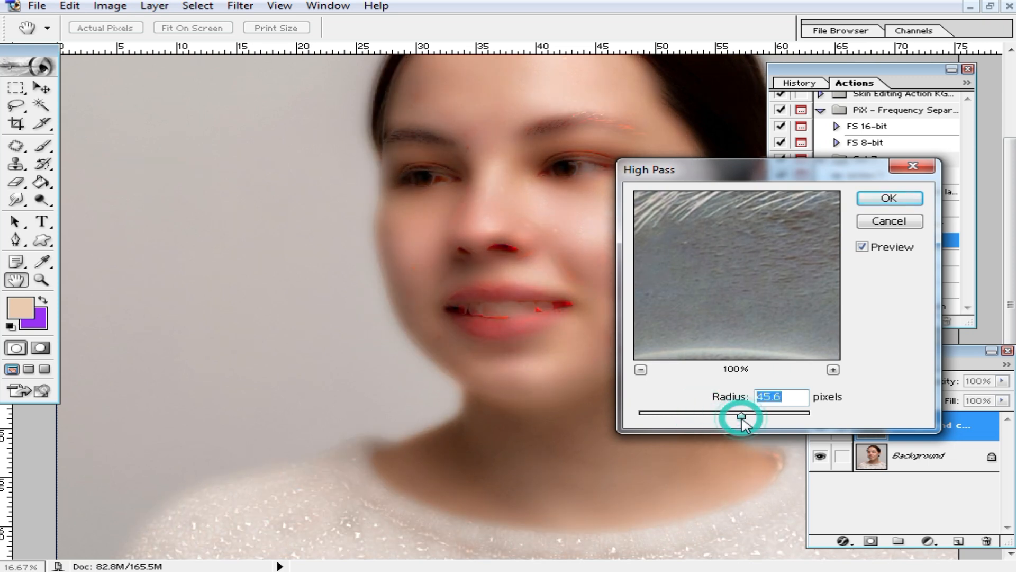
drag(792, 169, 649, 211)
drag(588, 452, 571, 458)
drag(657, 205, 598, 214)
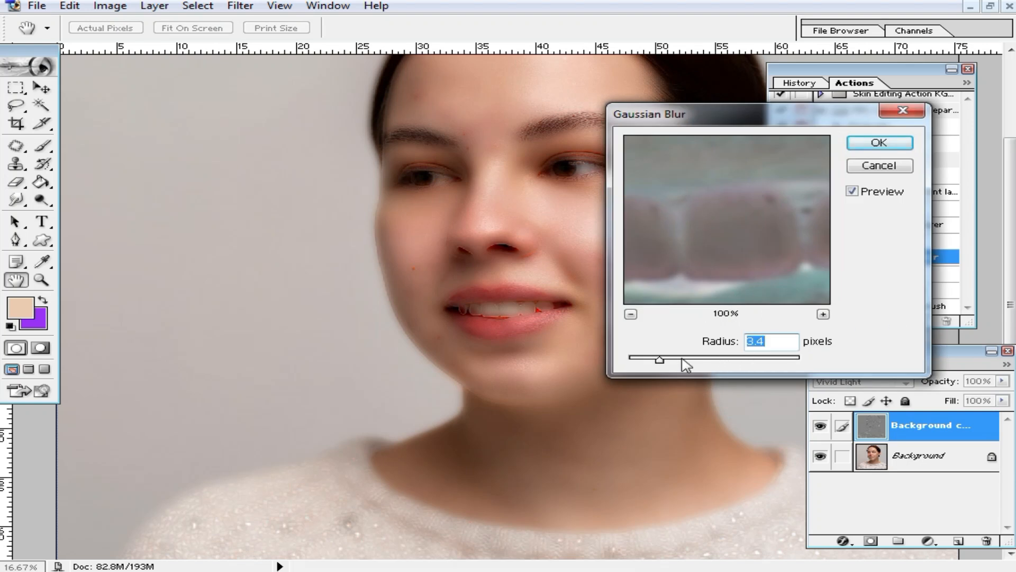
drag(663, 362, 629, 358)
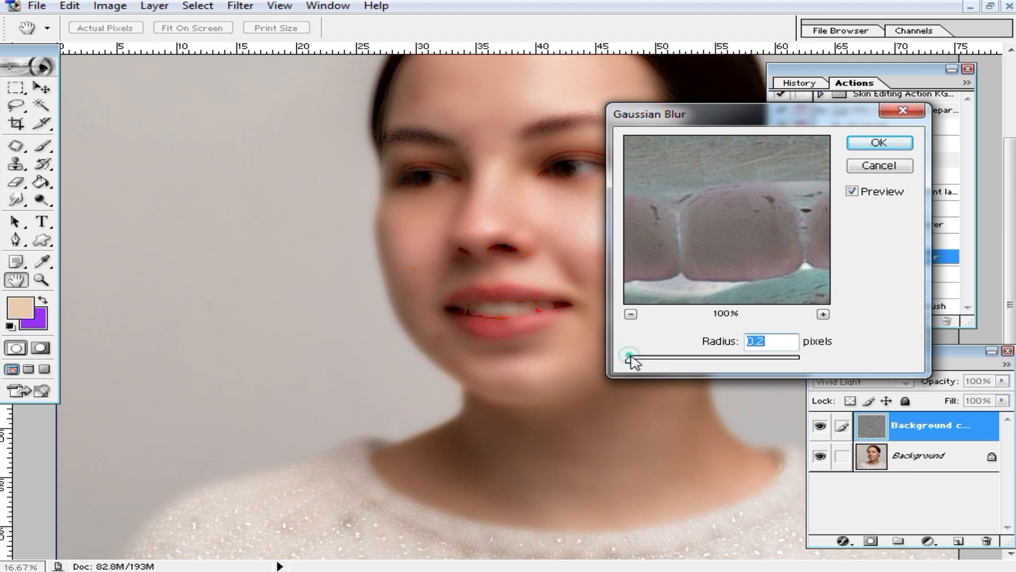
click(878, 142)
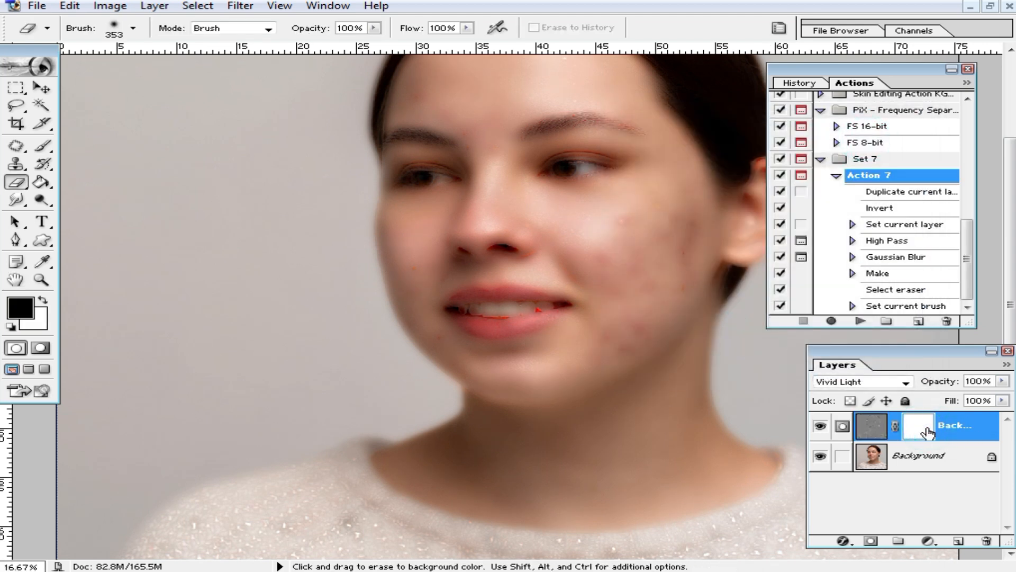
Invert the mask to black and paint smoothed skin back onto the forehead.
key(ctrl+i)
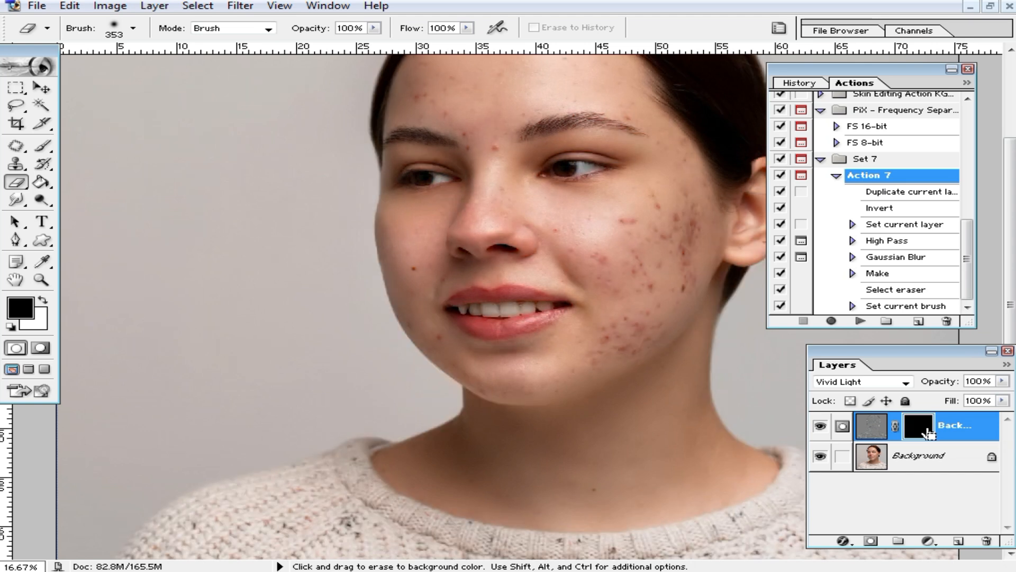
ctrl+click(657, 286)
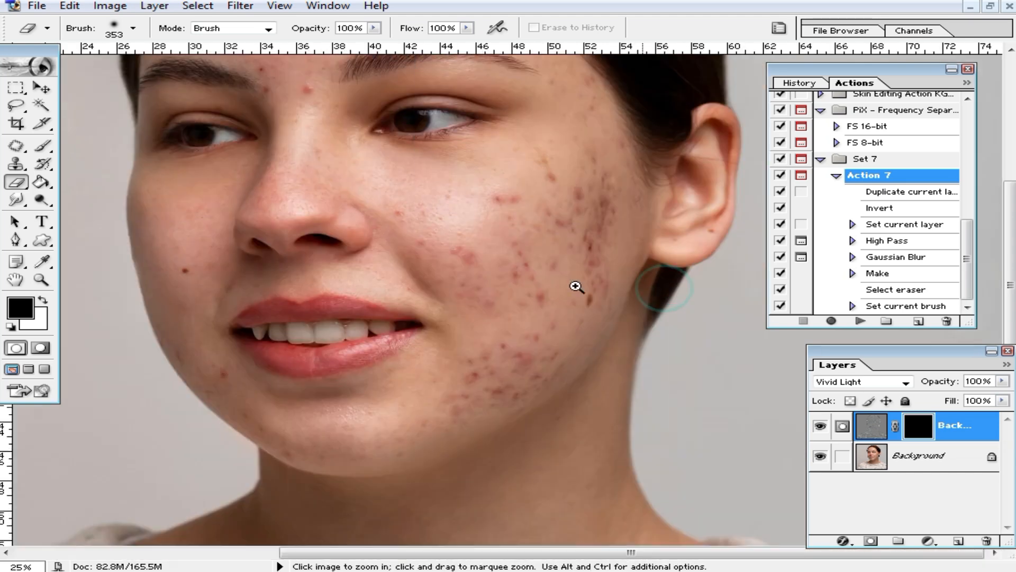
mouse_move(483, 218)
mouse_down()
mouse_move(492, 270)
mouse_move(534, 315)
mouse_up()
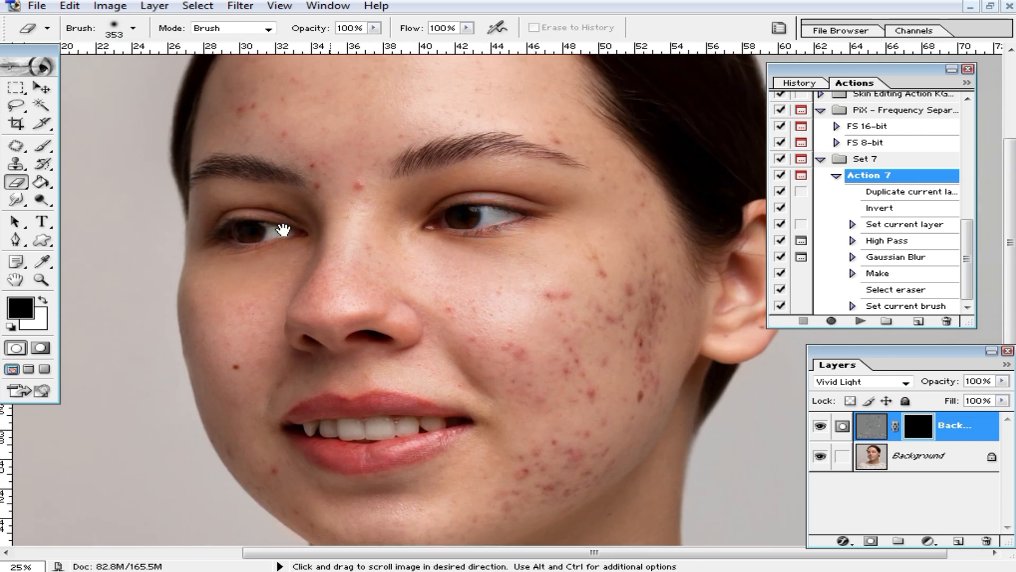
drag(470, 166, 534, 224)
ctrl+click(447, 166)
mouse_move(488, 272)
mouse_down()
mouse_move(503, 227)
mouse_move(614, 225)
mouse_move(490, 296)
mouse_move(449, 362)
mouse_move(449, 438)
mouse_move(357, 303)
mouse_move(461, 250)
mouse_move(643, 255)
mouse_move(500, 223)
mouse_up()
mouse_move(608, 266)
mouse_down()
mouse_move(510, 227)
mouse_move(474, 195)
mouse_up()
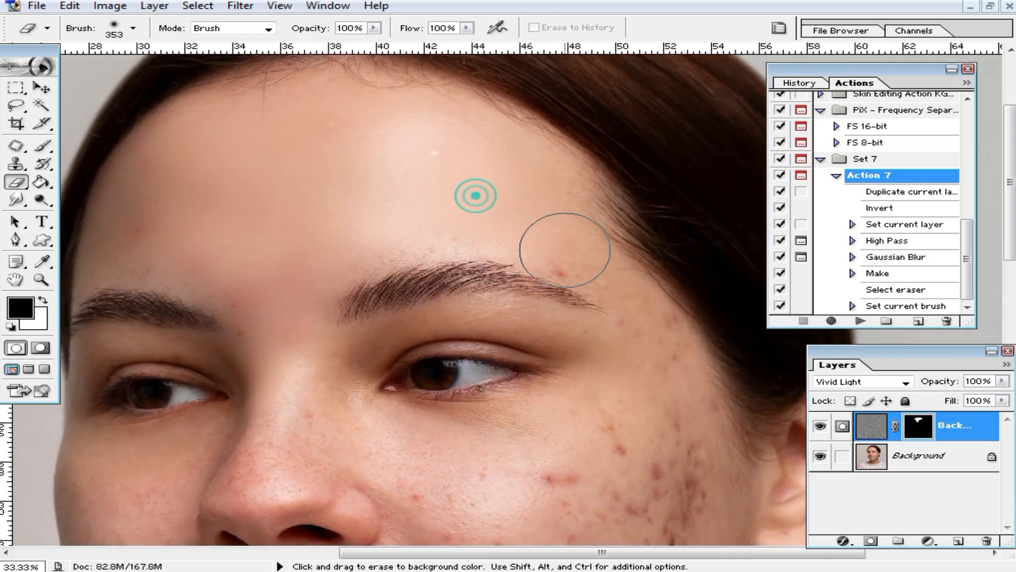
Paint the mask over the cheeks, jaw, nose and chin to smooth the blemishes.
drag(615, 345, 490, 169)
mouse_move(577, 241)
mouse_down()
mouse_move(414, 416)
mouse_move(609, 366)
mouse_up()
drag(476, 466, 559, 264)
drag(553, 312, 529, 365)
drag(437, 170, 491, 298)
mouse_move(481, 288)
mouse_down()
mouse_move(431, 181)
mouse_move(372, 168)
mouse_move(193, 381)
mouse_move(262, 513)
mouse_move(596, 415)
mouse_move(486, 308)
mouse_move(342, 259)
mouse_up()
drag(493, 322, 499, 221)
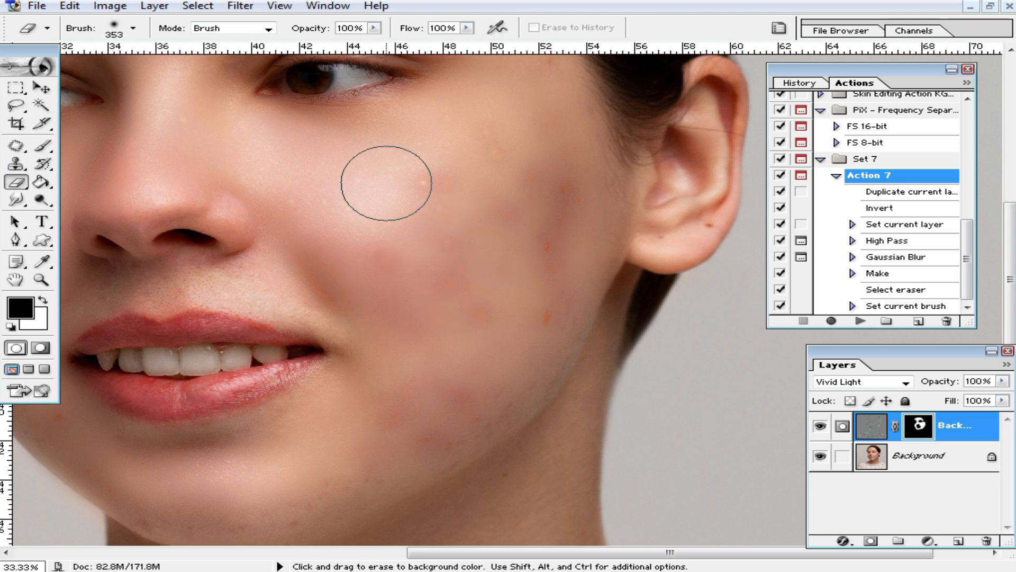
Smooth the forehead, nose bridge, jaw and neck above the sweater collar through the mask.
drag(466, 365, 559, 253)
drag(569, 166, 540, 365)
drag(594, 154, 628, 290)
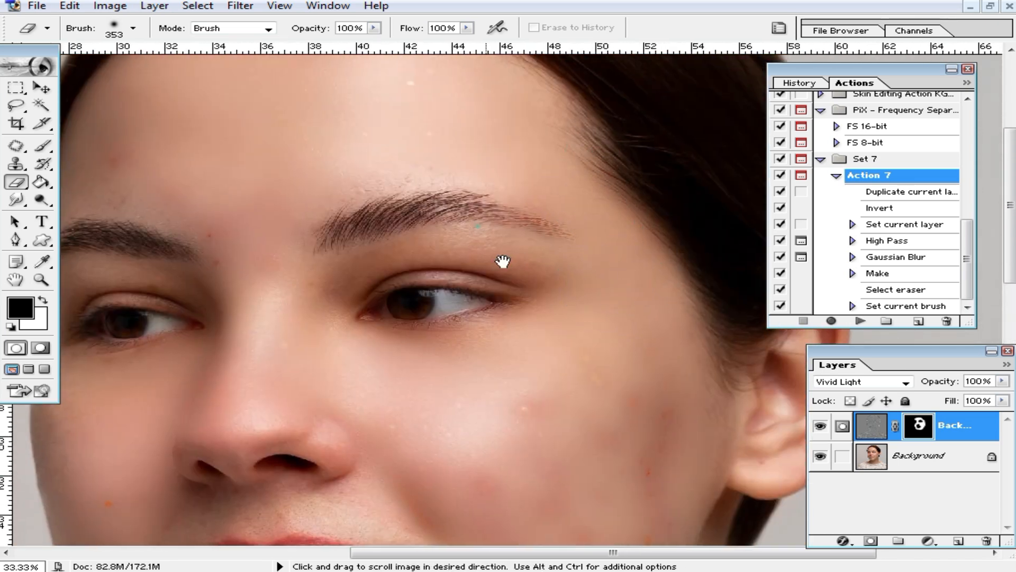
drag(466, 229, 576, 346)
mouse_move(465, 269)
mouse_down()
mouse_move(246, 267)
mouse_move(410, 159)
mouse_move(381, 155)
mouse_up()
alt+click(463, 242)
mouse_move(488, 346)
mouse_down()
mouse_move(508, 187)
mouse_move(491, 160)
mouse_up()
drag(578, 334, 577, 295)
mouse_move(495, 231)
mouse_down()
mouse_move(453, 195)
mouse_move(461, 245)
mouse_up()
drag(618, 459, 588, 299)
drag(620, 379, 620, 270)
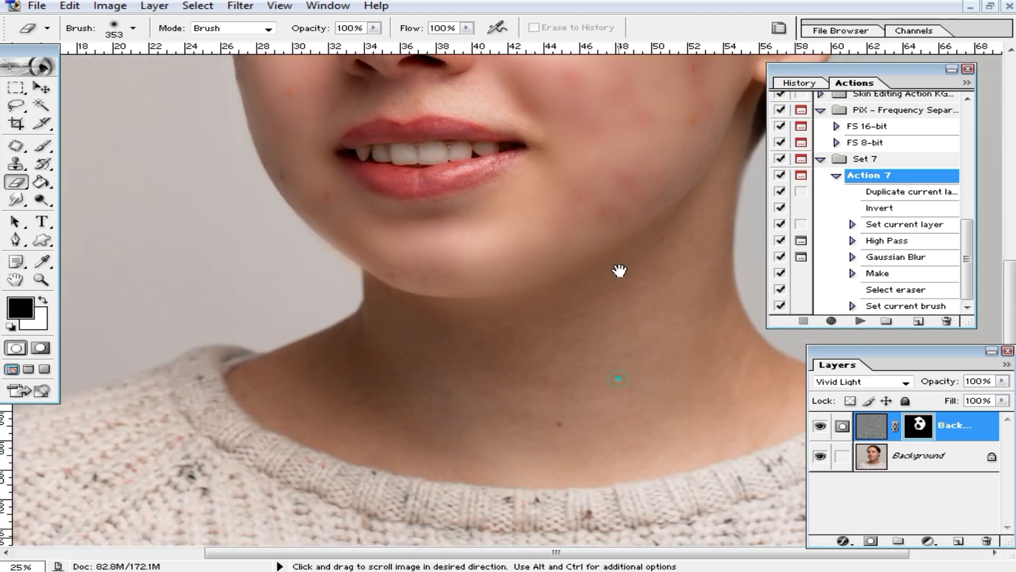
mouse_move(350, 344)
mouse_down()
mouse_move(582, 429)
mouse_move(769, 371)
mouse_move(670, 344)
mouse_up()
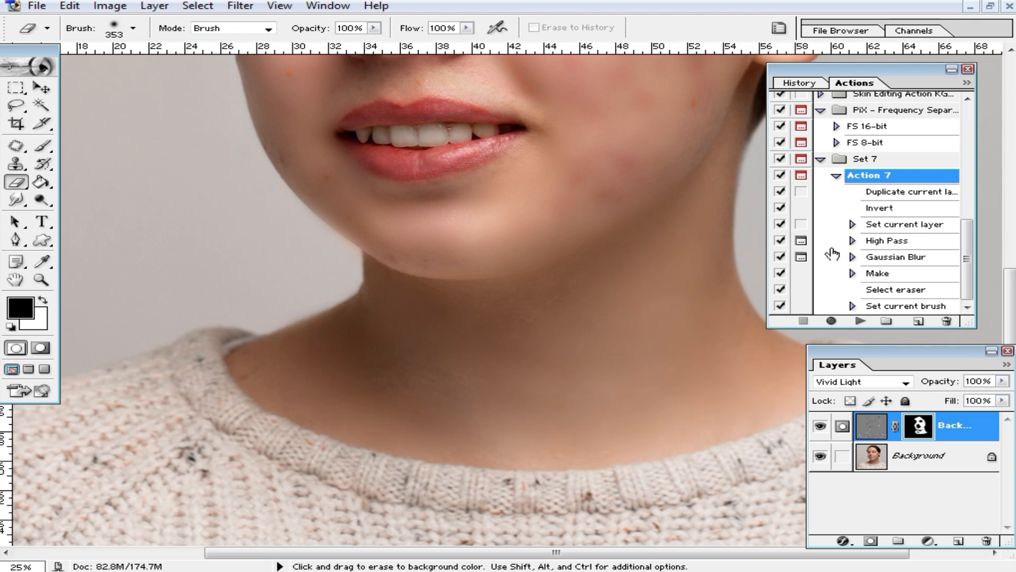
Collapse Set 7 in the Actions panel and close the portrait without saving.
click(879, 159)
click(837, 175)
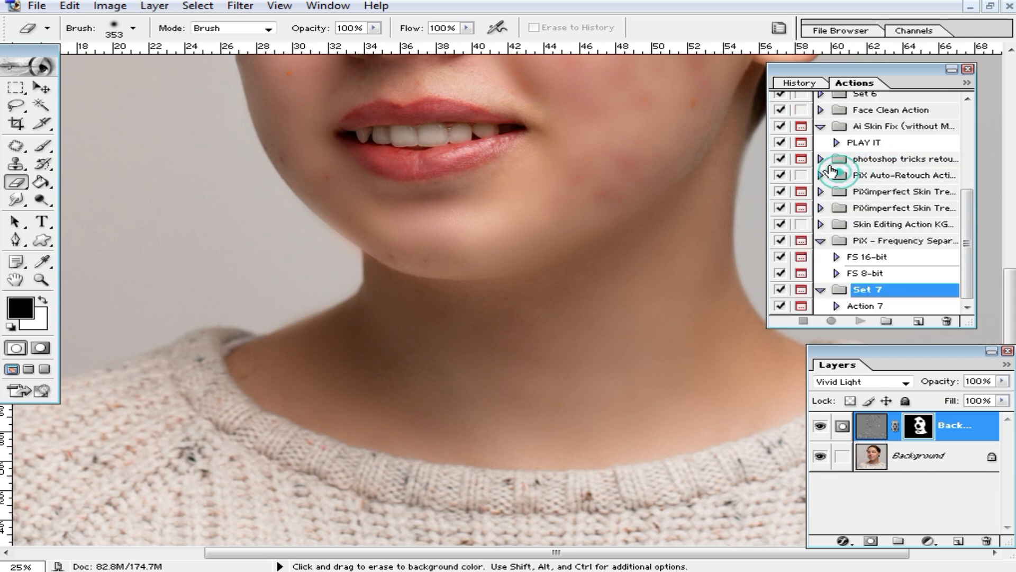
click(821, 291)
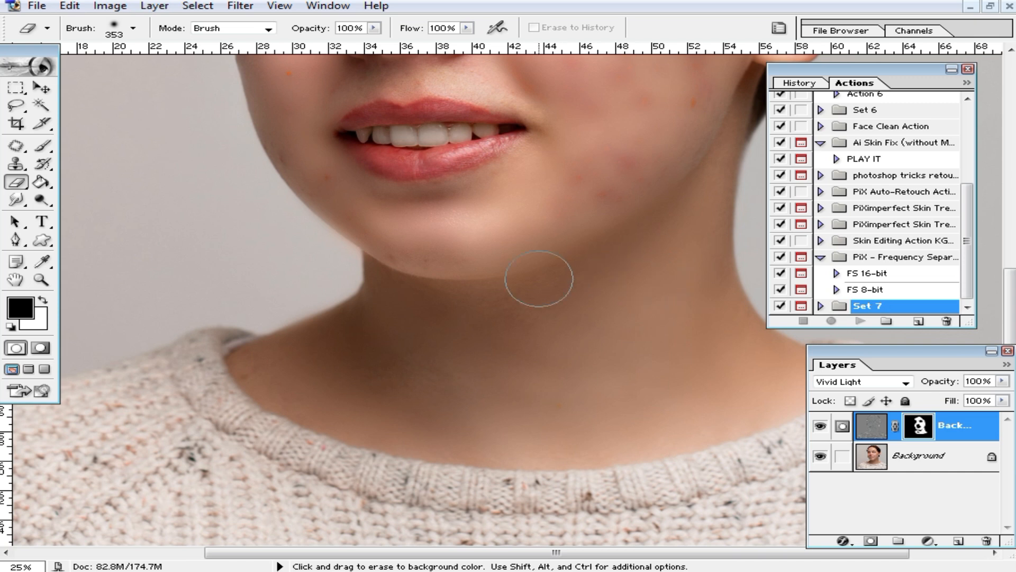
alt+click(590, 291)
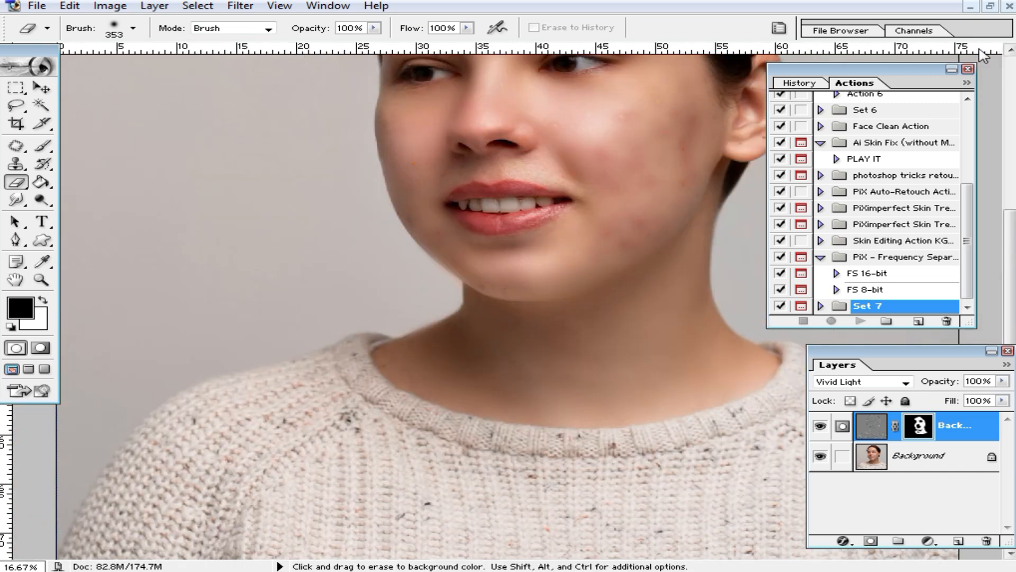
scroll(688, 224, up, 3)
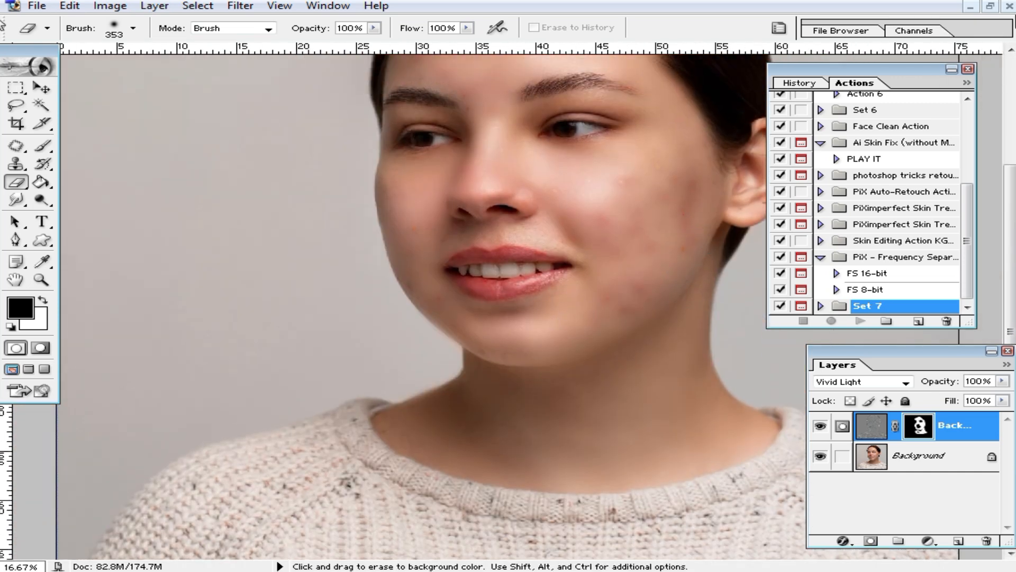
click(1003, 7)
click(521, 215)
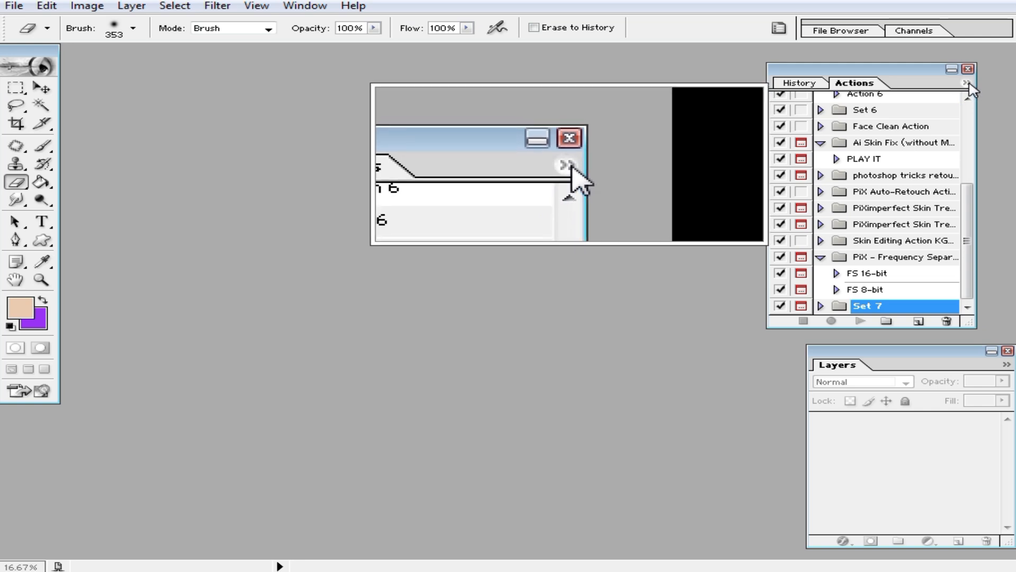
Use Save Actions from the Actions panel menu to write Set 7.atn to the Desktop.
click(967, 84)
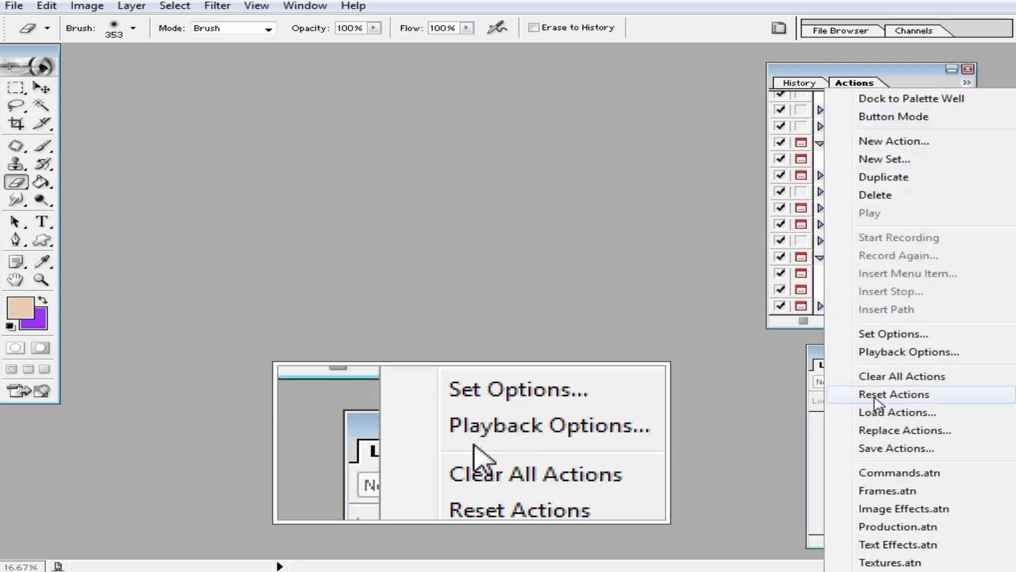
click(891, 450)
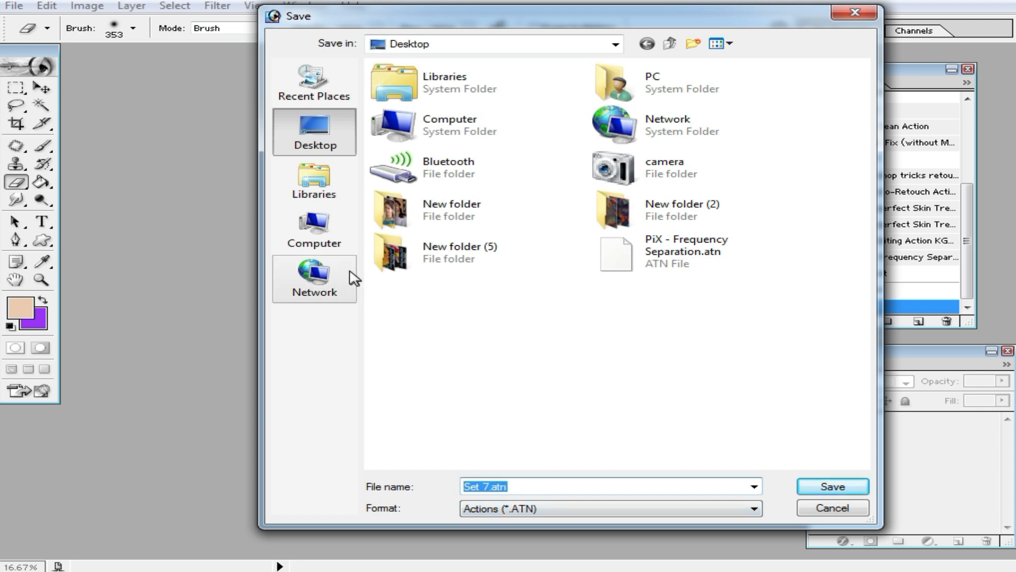
click(835, 490)
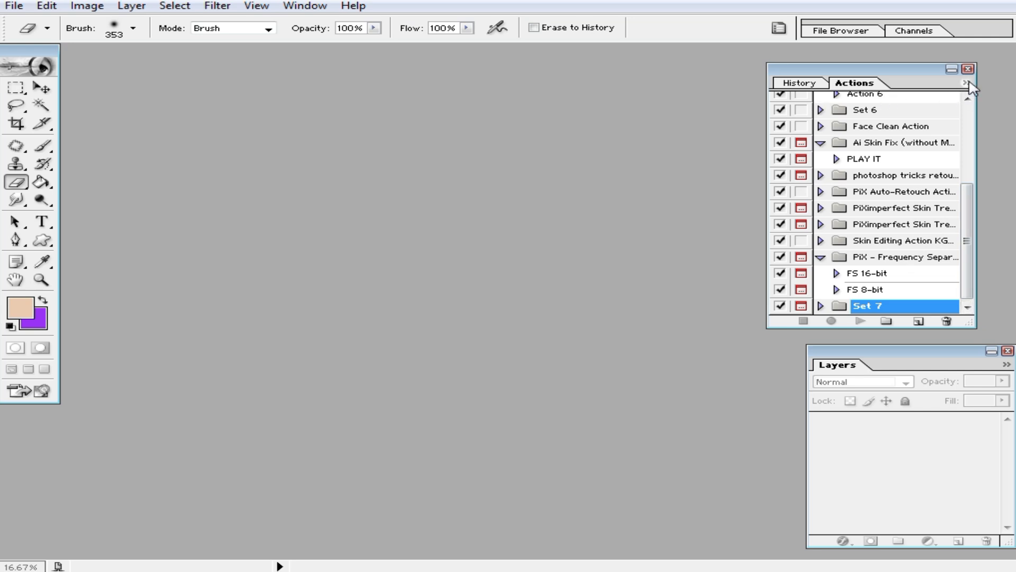
click(967, 83)
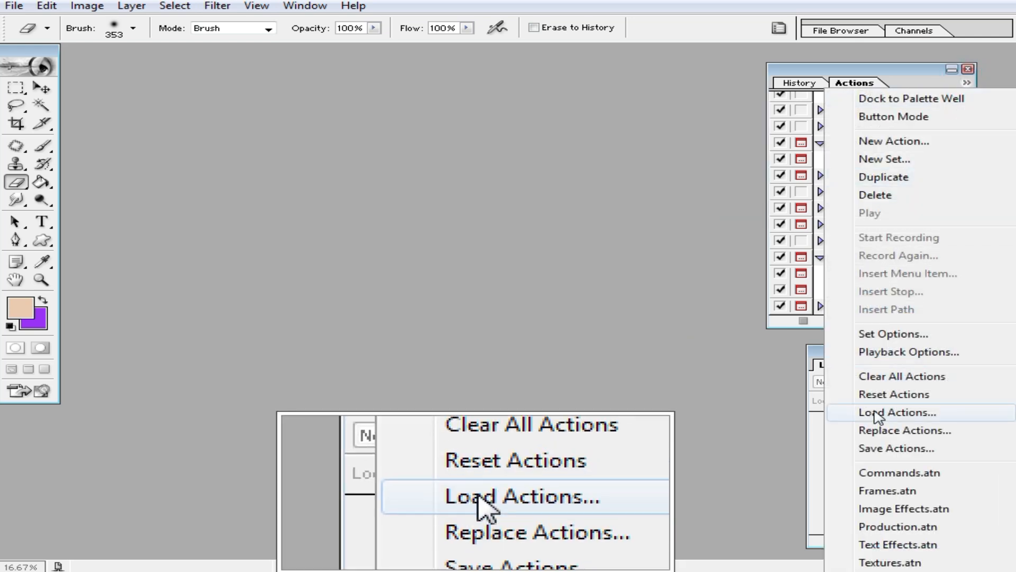
click(887, 415)
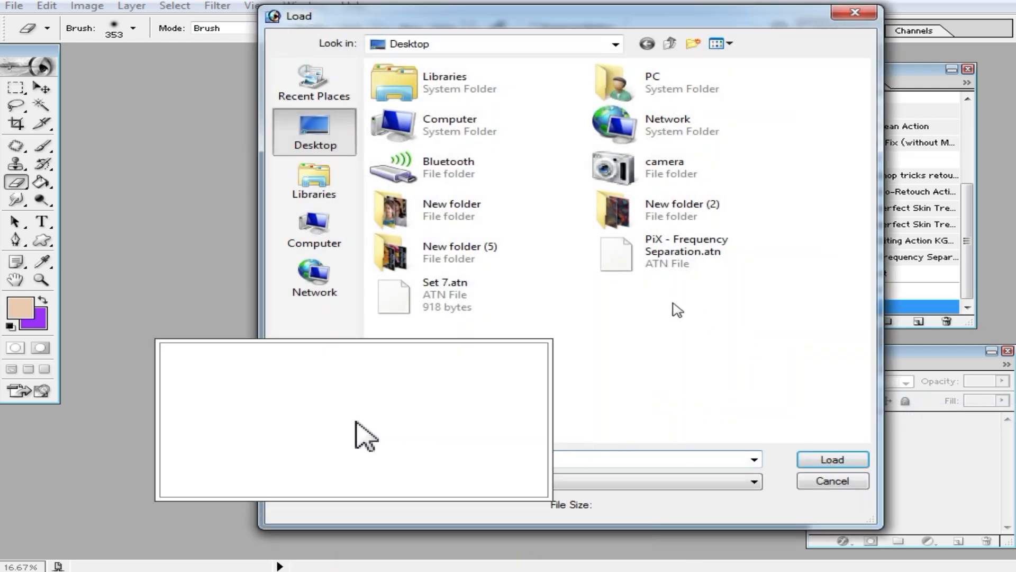
click(465, 292)
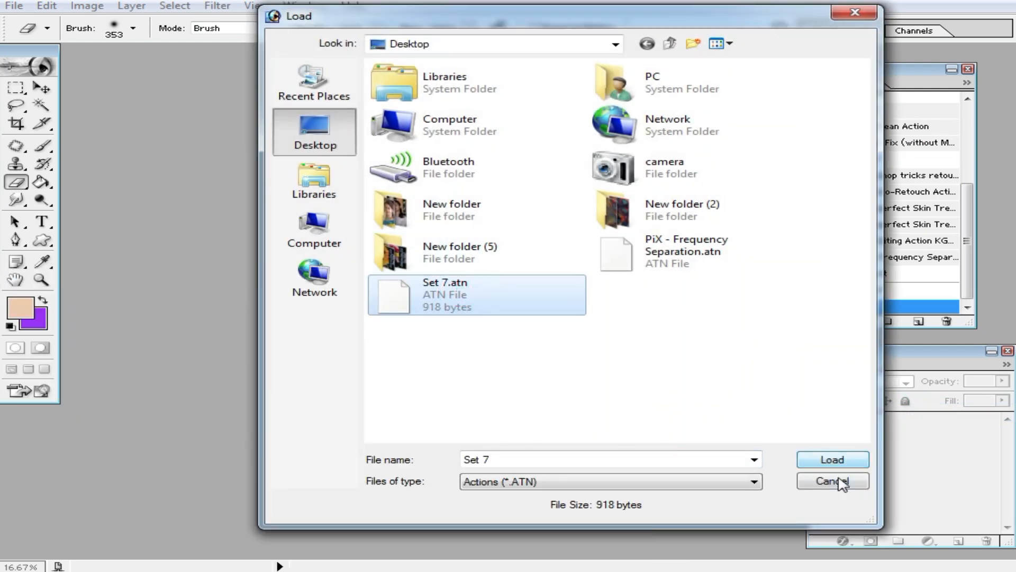
click(842, 481)
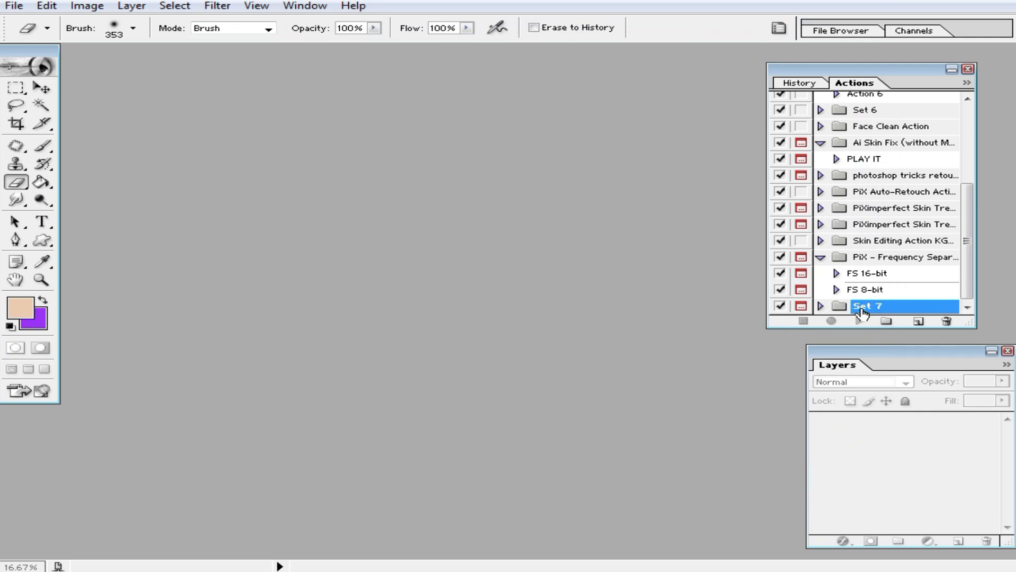